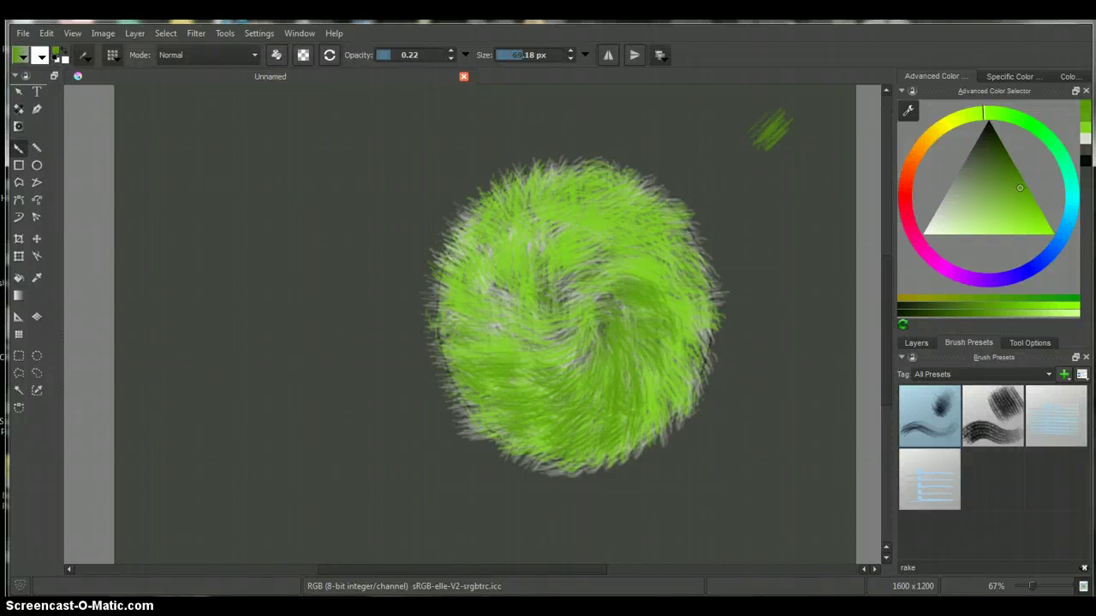
Reinforce the central fur swirl with rake strokes, then stroke green fur down the ball's right side.
scroll(485, 326, down, 1)
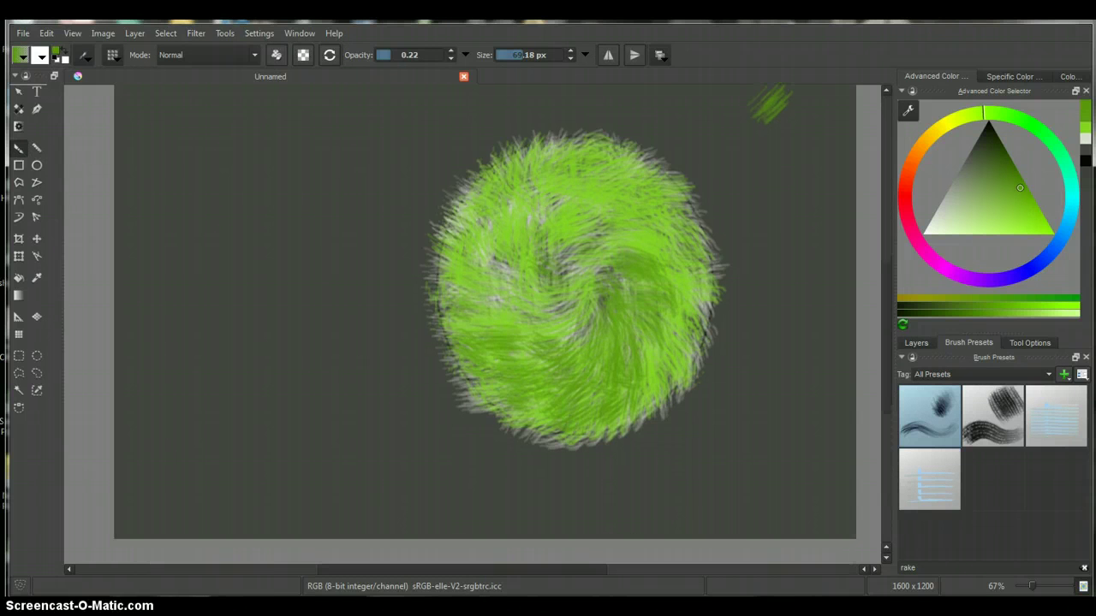
mouse_move(592, 387)
mouse_down()
mouse_move(658, 378)
mouse_move(660, 333)
mouse_move(561, 285)
mouse_move(580, 268)
mouse_move(604, 313)
mouse_up()
click(1086, 128)
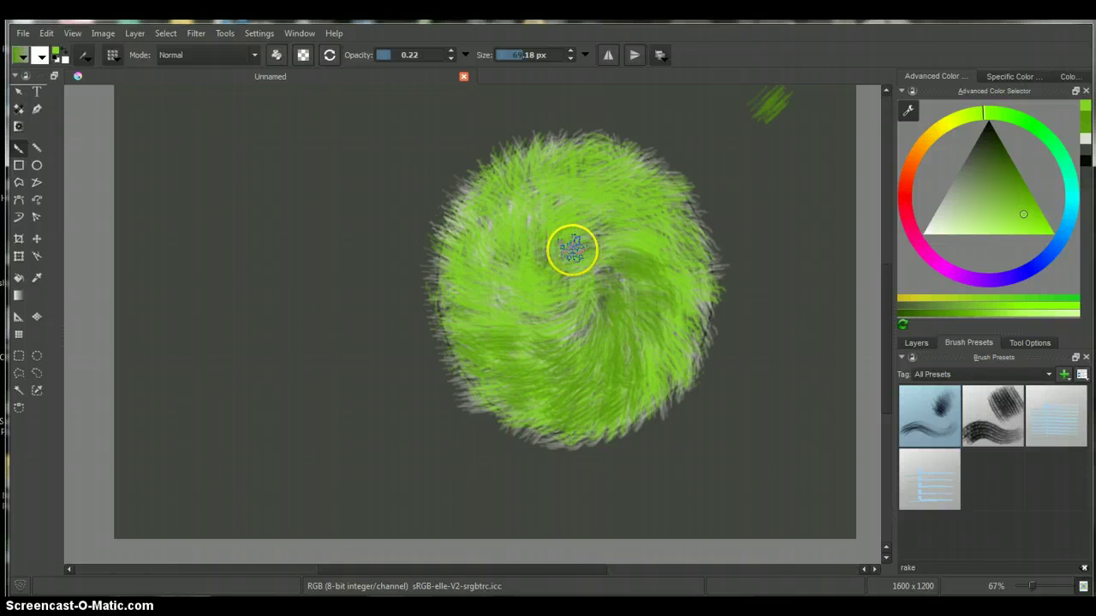
mouse_move(676, 253)
mouse_down()
mouse_move(687, 296)
mouse_move(669, 330)
mouse_move(673, 365)
mouse_move(627, 344)
mouse_move(650, 391)
mouse_move(593, 316)
mouse_move(607, 295)
mouse_move(627, 307)
mouse_move(587, 303)
mouse_move(620, 297)
mouse_move(598, 271)
mouse_move(623, 277)
mouse_move(632, 312)
mouse_move(584, 309)
mouse_move(575, 336)
mouse_move(560, 336)
mouse_move(556, 308)
mouse_move(498, 309)
mouse_move(490, 266)
mouse_move(508, 255)
mouse_move(489, 212)
mouse_move(478, 248)
mouse_move(444, 228)
mouse_move(463, 230)
mouse_move(458, 219)
mouse_move(483, 236)
mouse_move(475, 210)
mouse_move(465, 200)
mouse_move(479, 222)
mouse_move(464, 233)
mouse_move(451, 343)
mouse_move(440, 346)
mouse_move(465, 345)
mouse_move(480, 362)
mouse_move(470, 386)
mouse_move(509, 383)
mouse_move(494, 416)
mouse_move(517, 409)
mouse_move(532, 423)
mouse_move(550, 386)
mouse_move(567, 433)
mouse_move(602, 391)
mouse_move(536, 417)
mouse_move(596, 394)
mouse_move(633, 414)
mouse_up()
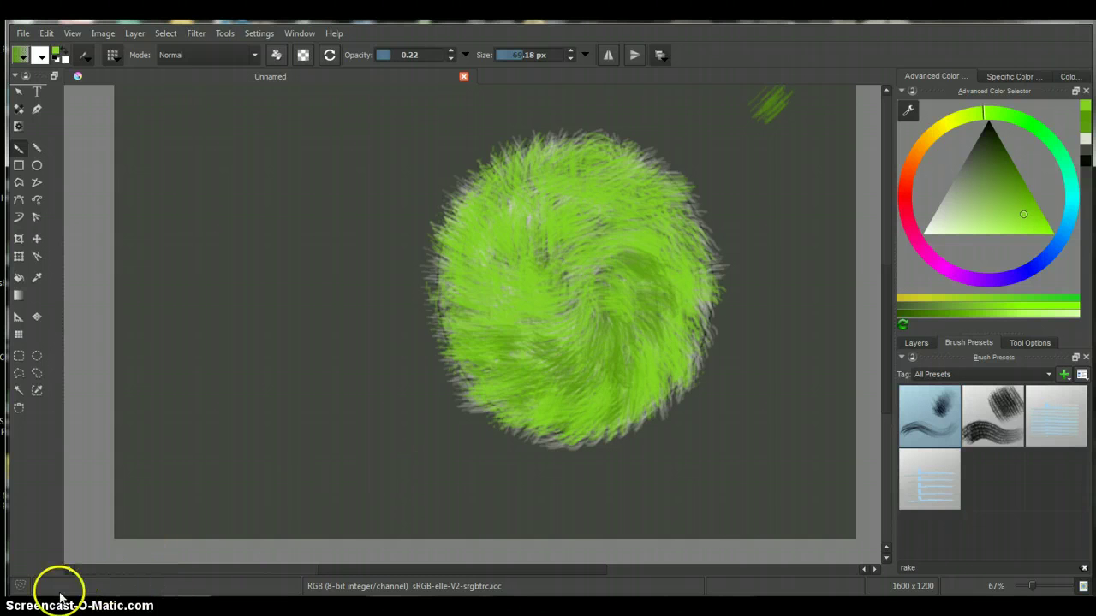
Undo the last strokes, pick a new green, and paint darker fur along the lower-left edge and centre.
key(ctrl+z)
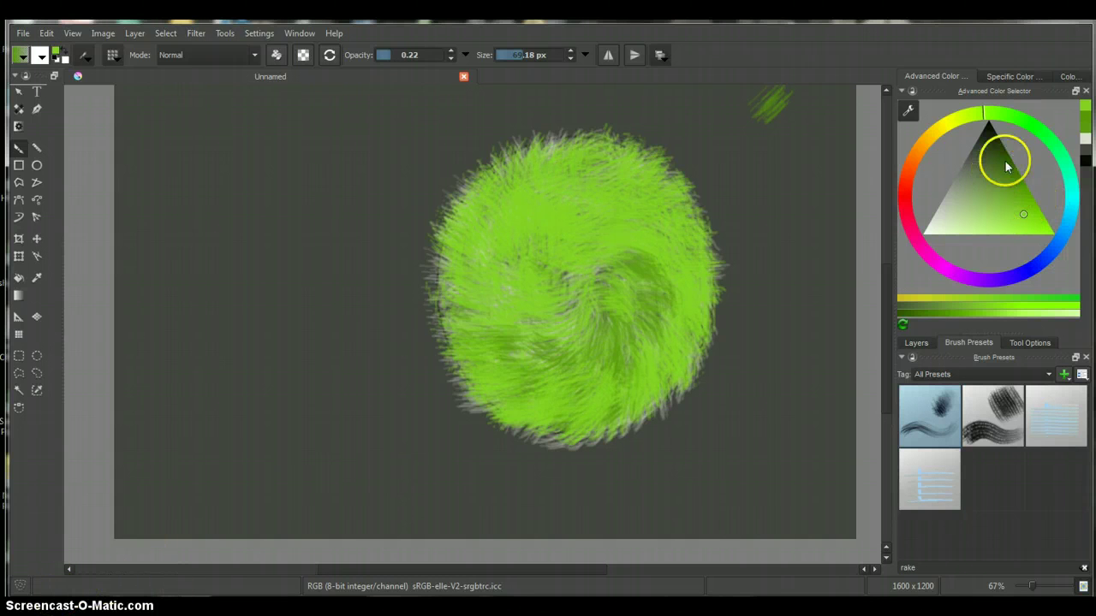
click(1084, 130)
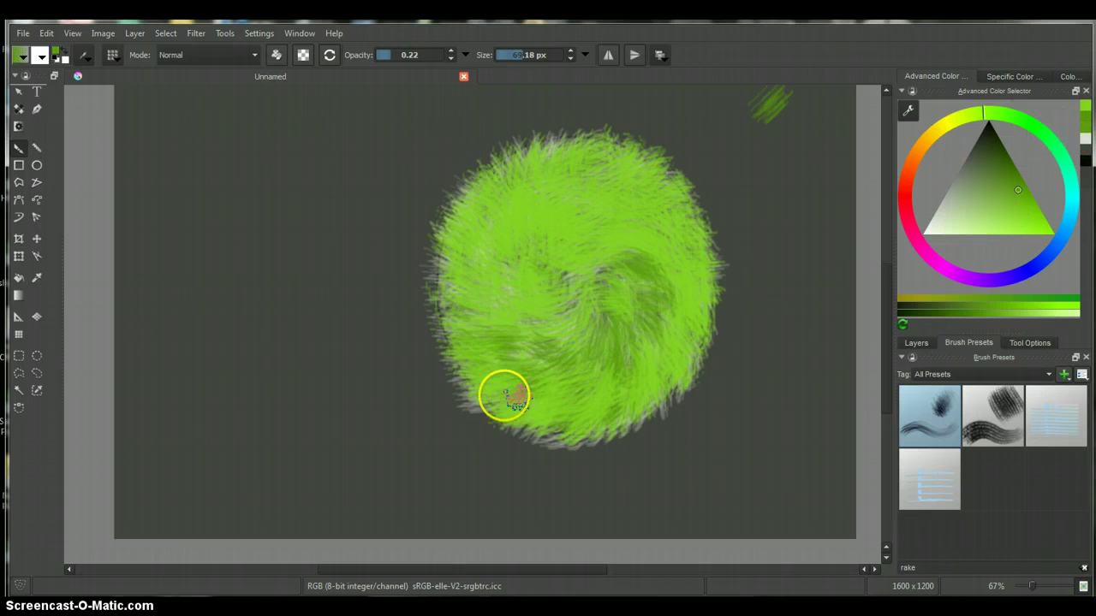
mouse_move(501, 393)
mouse_down()
mouse_move(527, 389)
mouse_move(522, 410)
mouse_move(575, 404)
mouse_move(553, 434)
mouse_move(597, 421)
mouse_move(609, 433)
mouse_move(636, 411)
mouse_move(527, 450)
mouse_move(519, 438)
mouse_move(547, 420)
mouse_move(551, 435)
mouse_move(601, 415)
mouse_move(541, 423)
mouse_move(479, 401)
mouse_move(522, 400)
mouse_move(467, 378)
mouse_move(535, 372)
mouse_move(544, 390)
mouse_move(583, 380)
mouse_move(553, 354)
mouse_move(534, 359)
mouse_move(531, 326)
mouse_move(503, 349)
mouse_move(568, 341)
mouse_move(554, 368)
mouse_move(561, 388)
mouse_move(646, 377)
mouse_move(615, 394)
mouse_move(582, 460)
mouse_move(634, 410)
mouse_move(585, 326)
mouse_move(555, 338)
mouse_move(555, 308)
mouse_move(465, 317)
mouse_move(515, 301)
mouse_move(499, 291)
mouse_move(528, 323)
mouse_move(581, 315)
mouse_up()
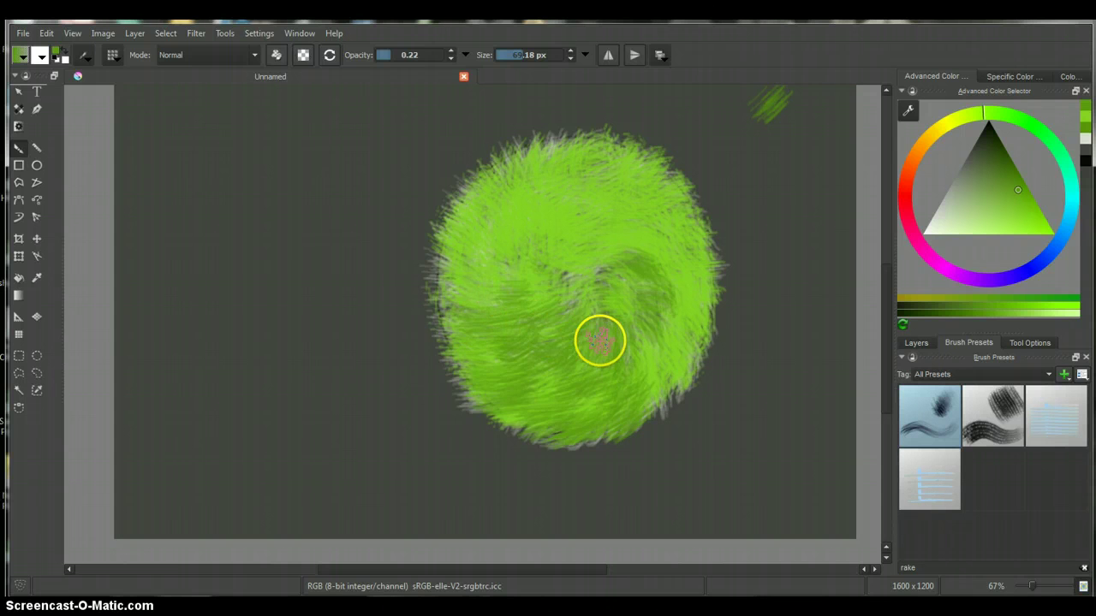
mouse_move(626, 354)
mouse_down()
mouse_move(627, 305)
mouse_move(595, 278)
mouse_move(602, 314)
mouse_move(611, 274)
mouse_move(654, 340)
mouse_move(686, 351)
mouse_move(659, 375)
mouse_move(681, 332)
mouse_move(672, 295)
mouse_move(695, 280)
mouse_move(667, 277)
mouse_move(698, 269)
mouse_move(636, 249)
mouse_move(548, 268)
mouse_move(614, 260)
mouse_move(575, 248)
mouse_move(565, 251)
mouse_move(600, 273)
mouse_move(542, 270)
mouse_up()
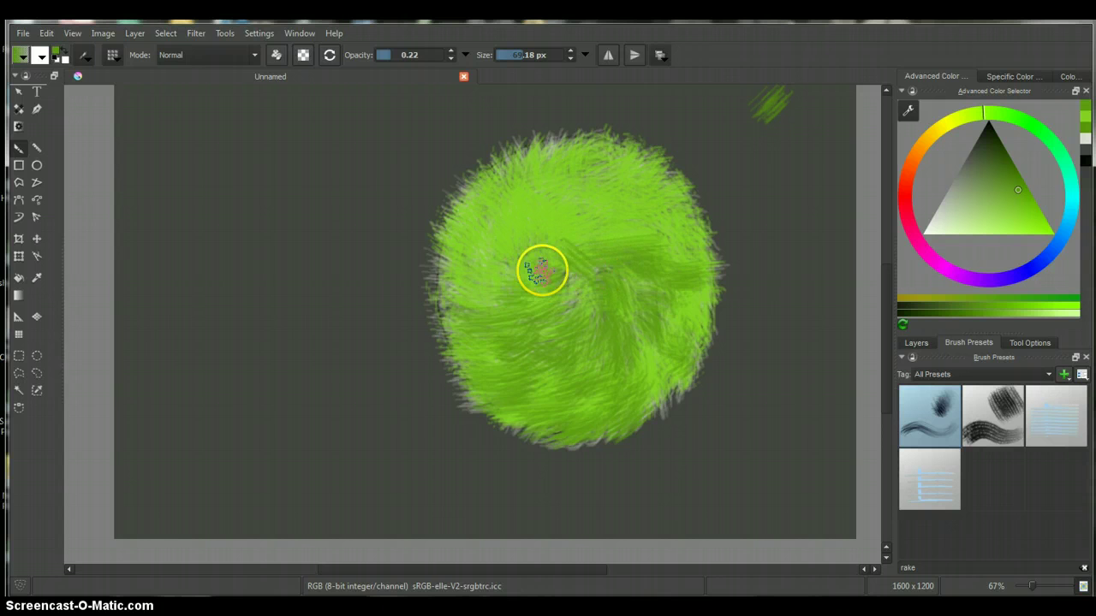
Pick another green and smudge the brownish patches into the fur across the centre and lower middle.
click(1085, 120)
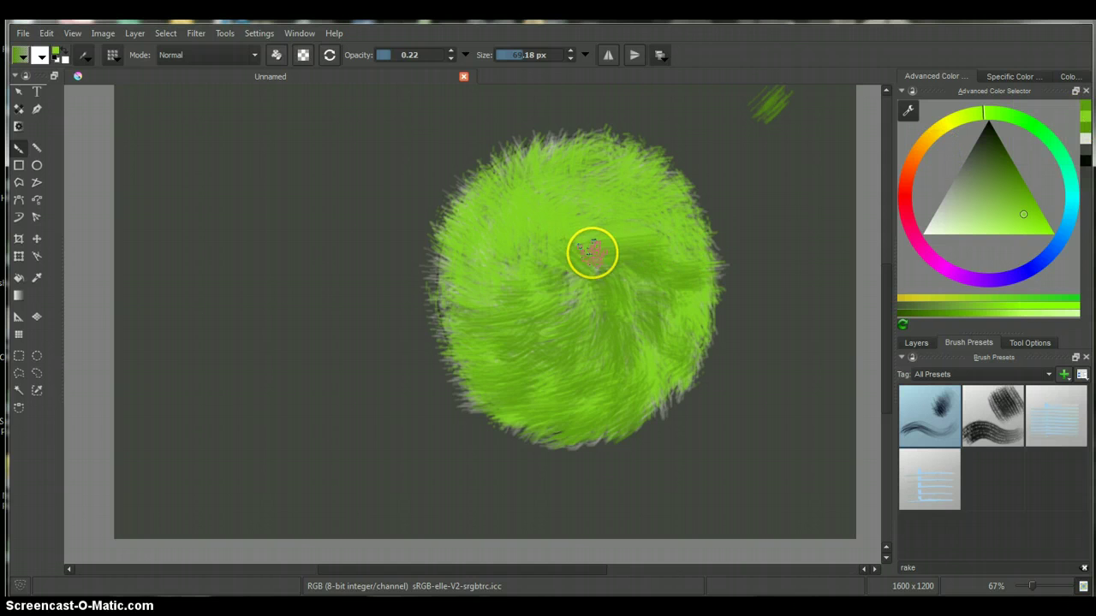
mouse_move(569, 256)
mouse_down()
mouse_move(588, 270)
mouse_move(613, 268)
mouse_up()
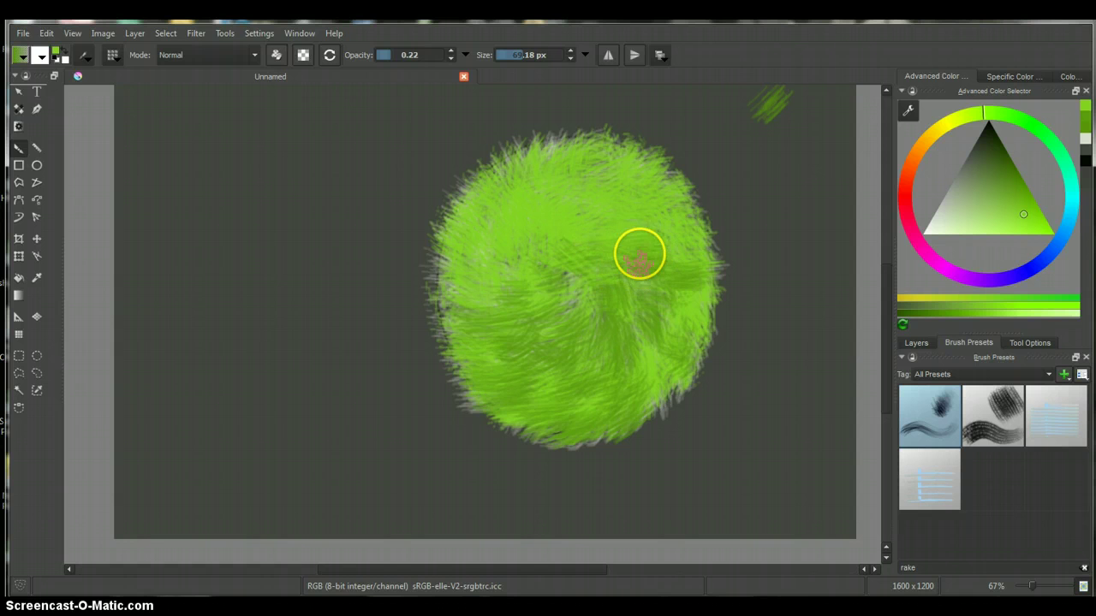
mouse_move(639, 254)
mouse_down()
mouse_move(618, 233)
mouse_move(604, 207)
mouse_move(571, 213)
mouse_move(606, 164)
mouse_move(567, 184)
mouse_move(563, 205)
mouse_move(527, 168)
mouse_move(543, 203)
mouse_move(493, 244)
mouse_move(492, 268)
mouse_move(467, 274)
mouse_move(436, 261)
mouse_move(487, 268)
mouse_move(464, 236)
mouse_move(507, 262)
mouse_move(490, 218)
mouse_move(529, 260)
mouse_move(570, 272)
mouse_move(478, 284)
mouse_move(509, 305)
mouse_move(460, 305)
mouse_move(497, 296)
mouse_move(470, 283)
mouse_move(590, 281)
mouse_move(551, 297)
mouse_move(605, 297)
mouse_move(553, 317)
mouse_move(621, 313)
mouse_move(593, 353)
mouse_up()
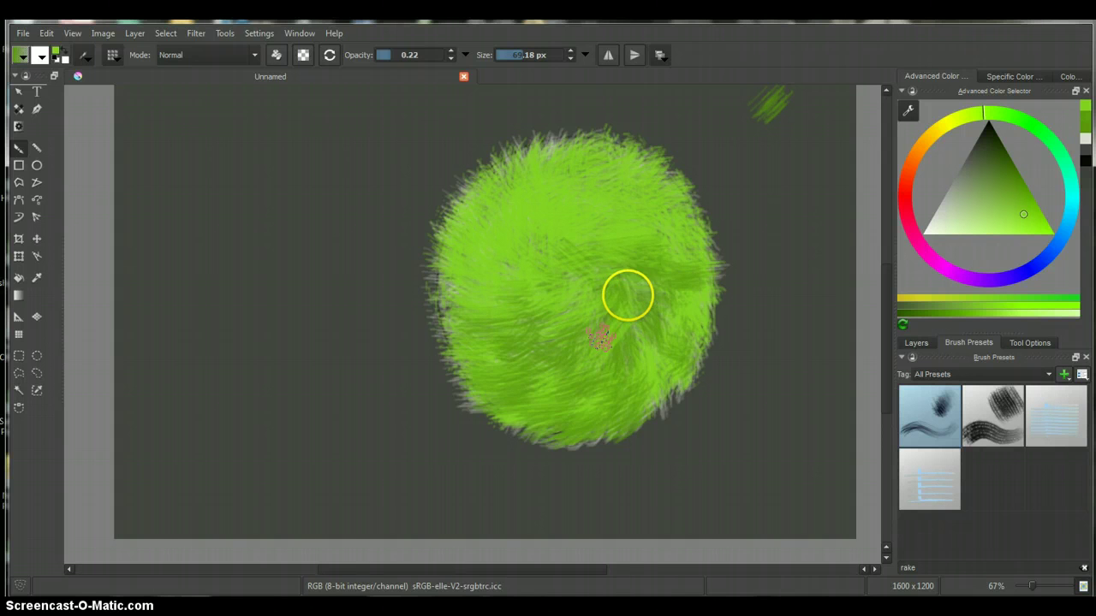
mouse_move(613, 298)
mouse_down()
mouse_move(588, 373)
mouse_move(597, 308)
mouse_move(571, 322)
mouse_move(594, 280)
mouse_move(533, 280)
mouse_move(634, 292)
mouse_move(619, 291)
mouse_move(618, 304)
mouse_move(631, 340)
mouse_move(636, 291)
mouse_move(662, 296)
mouse_move(662, 309)
mouse_move(631, 284)
mouse_move(660, 275)
mouse_move(670, 284)
mouse_move(647, 262)
mouse_move(655, 238)
mouse_move(671, 242)
mouse_move(680, 209)
mouse_move(640, 219)
mouse_move(647, 177)
mouse_move(661, 174)
mouse_move(630, 186)
mouse_move(636, 171)
mouse_move(614, 152)
mouse_move(610, 181)
mouse_move(554, 135)
mouse_move(551, 173)
mouse_move(564, 159)
mouse_move(567, 202)
mouse_move(626, 208)
mouse_move(565, 224)
mouse_move(476, 296)
mouse_move(486, 300)
mouse_move(428, 292)
mouse_move(454, 294)
mouse_move(445, 310)
mouse_move(472, 335)
mouse_up()
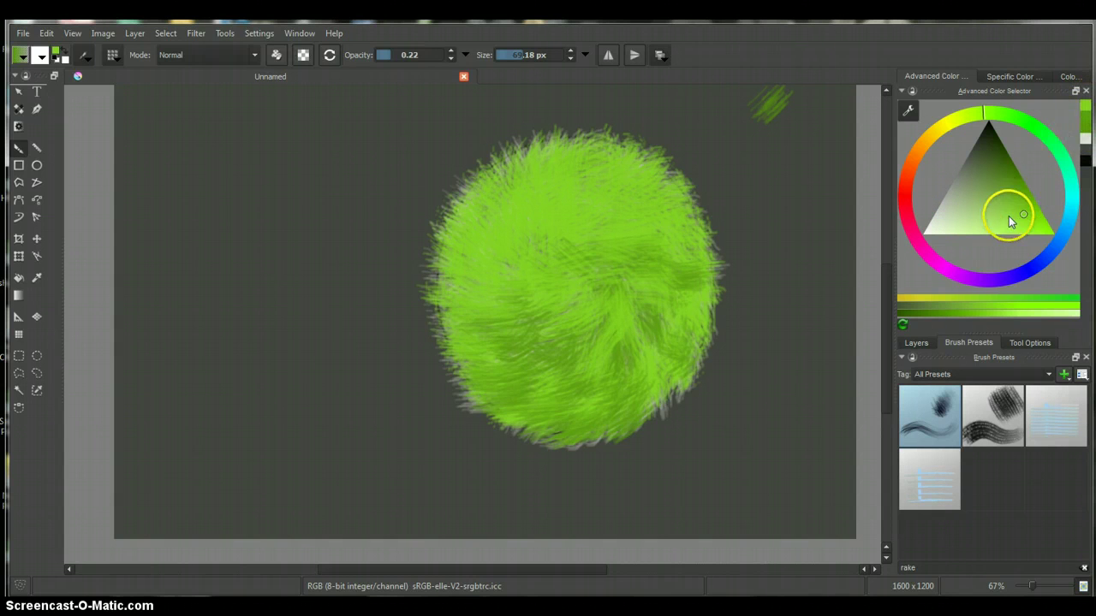
Shift to a lighter green and paint fur across the ball's top and upper right, plus its right side.
drag(1021, 221, 1032, 221)
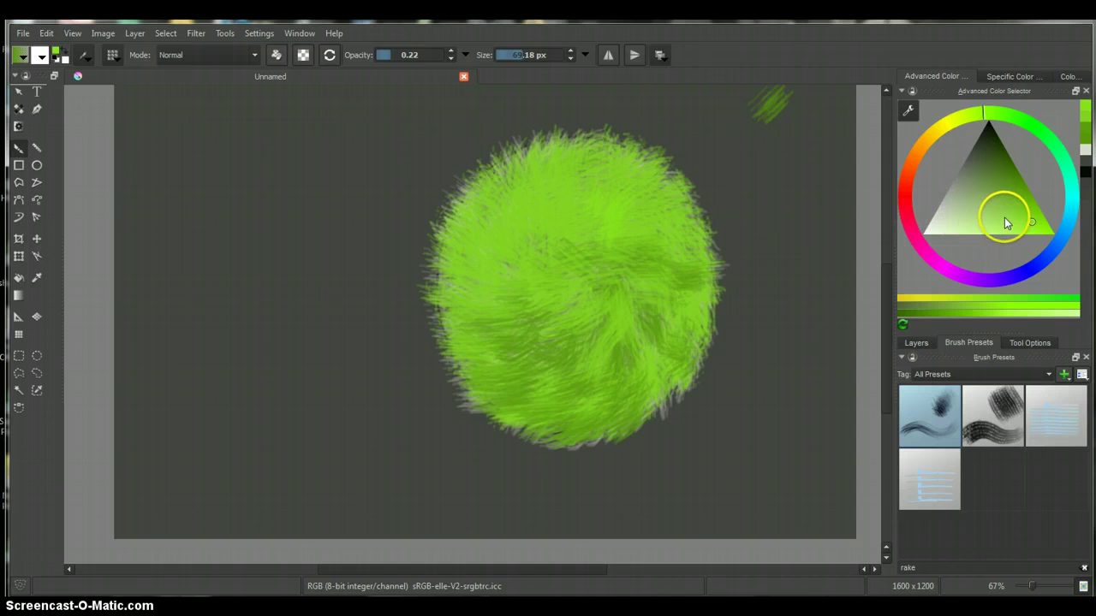
drag(1029, 225, 1045, 230)
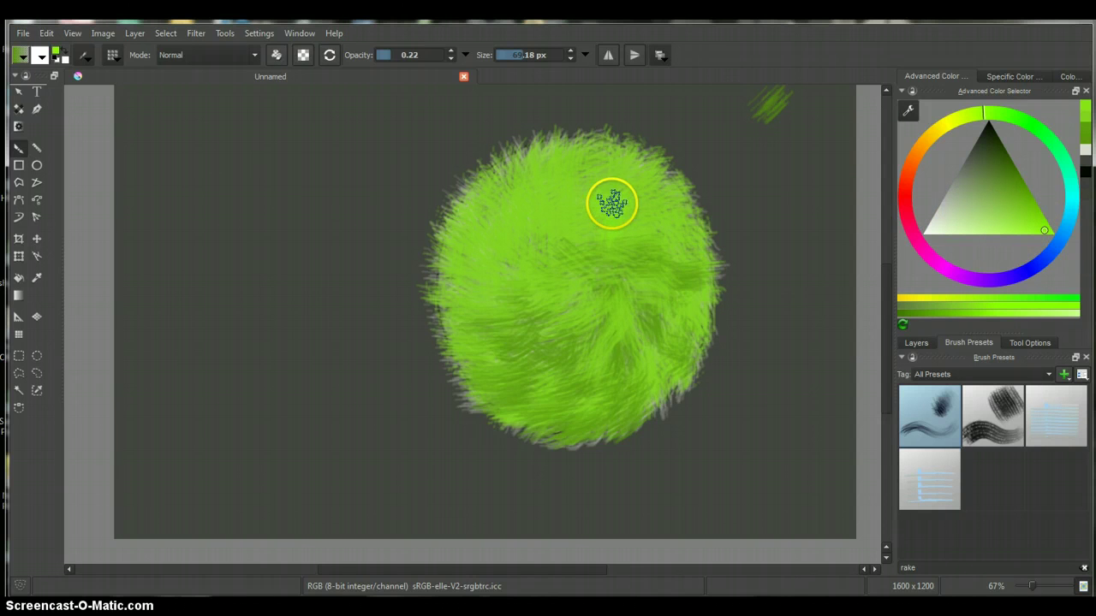
mouse_move(594, 207)
mouse_down()
mouse_move(623, 202)
mouse_move(615, 225)
mouse_move(677, 216)
mouse_move(666, 209)
mouse_move(631, 225)
mouse_move(643, 194)
mouse_move(634, 192)
mouse_move(636, 164)
mouse_move(623, 178)
mouse_move(617, 156)
mouse_move(608, 186)
mouse_move(595, 161)
mouse_move(591, 182)
mouse_move(609, 177)
mouse_move(575, 167)
mouse_up()
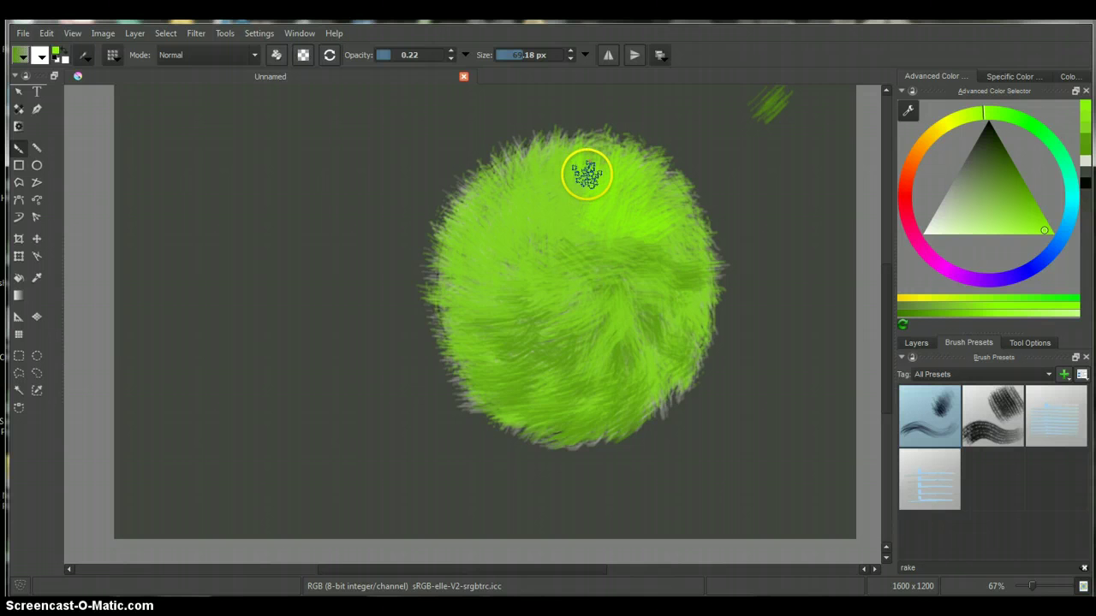
mouse_move(587, 175)
mouse_down()
mouse_move(568, 221)
mouse_move(622, 212)
mouse_move(626, 241)
mouse_move(580, 267)
mouse_move(663, 252)
mouse_move(686, 233)
mouse_move(673, 235)
mouse_move(677, 201)
mouse_move(665, 190)
mouse_move(651, 235)
mouse_move(626, 259)
mouse_move(579, 229)
mouse_move(578, 254)
mouse_move(698, 250)
mouse_move(611, 267)
mouse_move(558, 258)
mouse_move(526, 243)
mouse_move(524, 228)
mouse_move(545, 238)
mouse_move(529, 205)
mouse_move(543, 214)
mouse_move(545, 156)
mouse_move(540, 175)
mouse_move(497, 180)
mouse_move(557, 274)
mouse_move(683, 299)
mouse_move(638, 274)
mouse_move(676, 270)
mouse_move(685, 252)
mouse_move(673, 220)
mouse_move(649, 247)
mouse_move(596, 234)
mouse_move(597, 252)
mouse_move(565, 248)
mouse_move(523, 166)
mouse_move(546, 191)
mouse_move(565, 191)
mouse_move(579, 237)
mouse_move(614, 234)
mouse_move(539, 254)
mouse_move(479, 215)
mouse_move(542, 254)
mouse_move(567, 288)
mouse_move(697, 289)
mouse_move(705, 257)
mouse_move(689, 259)
mouse_move(693, 214)
mouse_move(675, 215)
mouse_move(628, 308)
mouse_move(487, 259)
mouse_move(484, 233)
mouse_up()
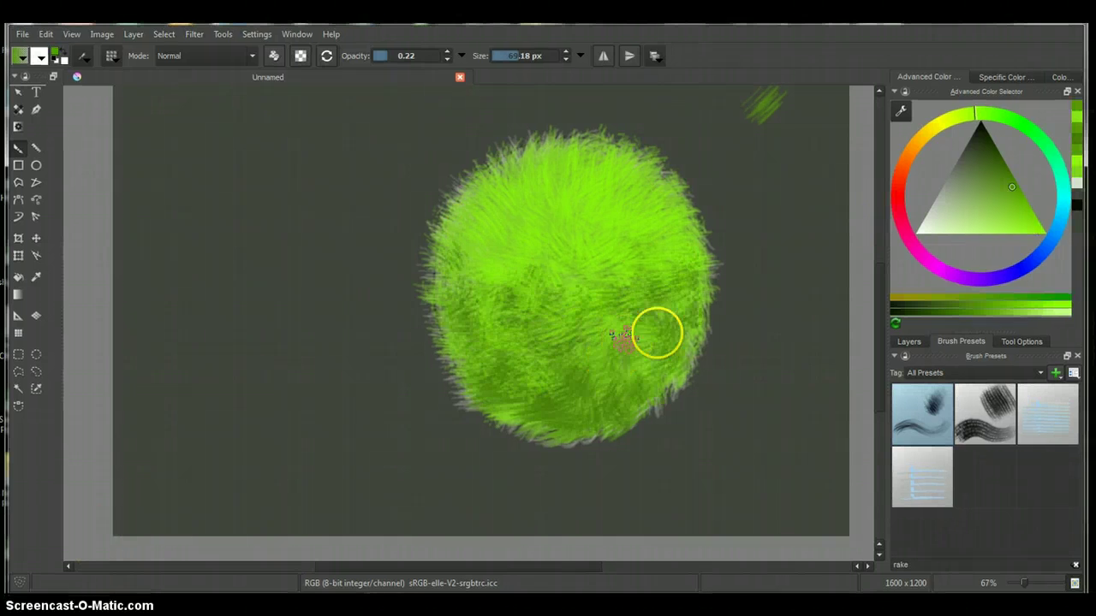
mouse_move(656, 331)
mouse_down()
mouse_move(678, 313)
mouse_move(660, 318)
mouse_move(675, 374)
mouse_move(666, 395)
mouse_move(646, 396)
mouse_move(653, 411)
mouse_move(679, 384)
mouse_up()
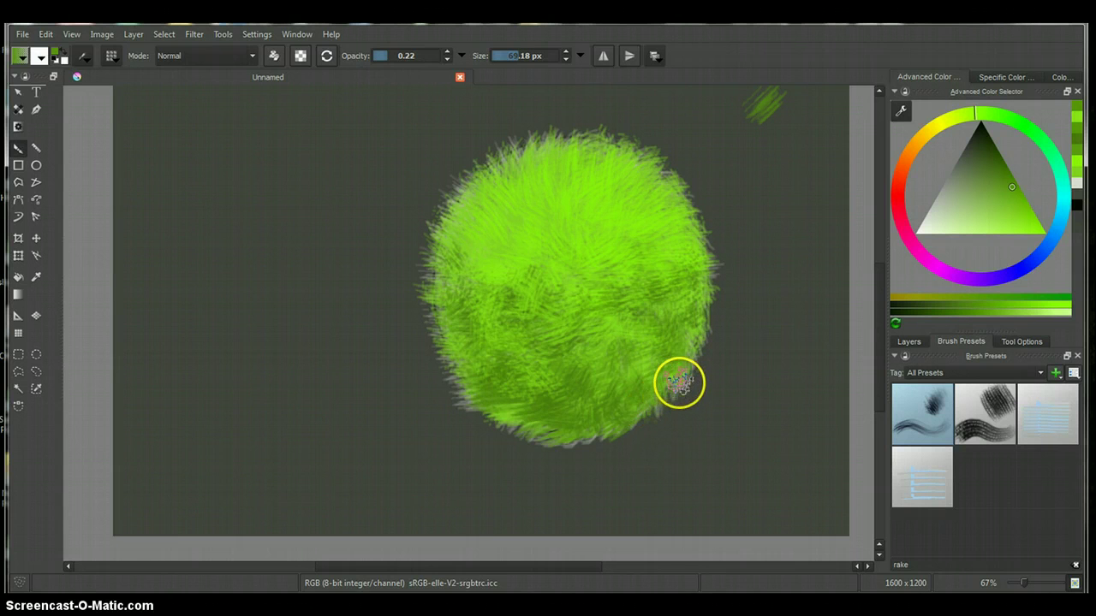
Paint pale whitish-green fur flecks across the top of the ball as a highlight.
click(1077, 183)
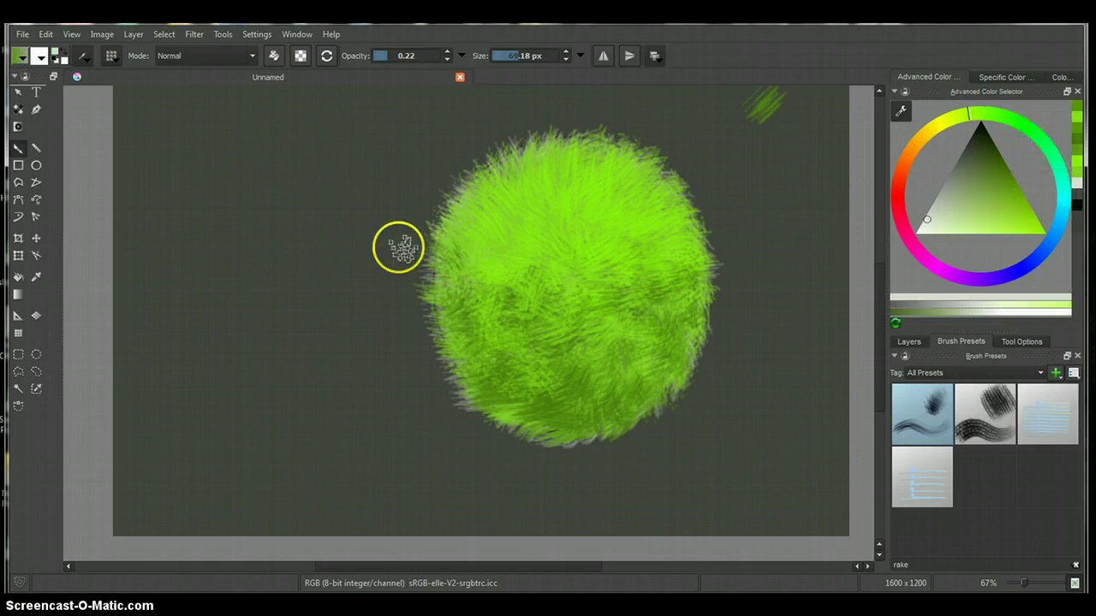
mouse_move(556, 227)
mouse_down()
mouse_move(590, 226)
mouse_move(582, 191)
mouse_move(601, 154)
mouse_move(597, 190)
mouse_up()
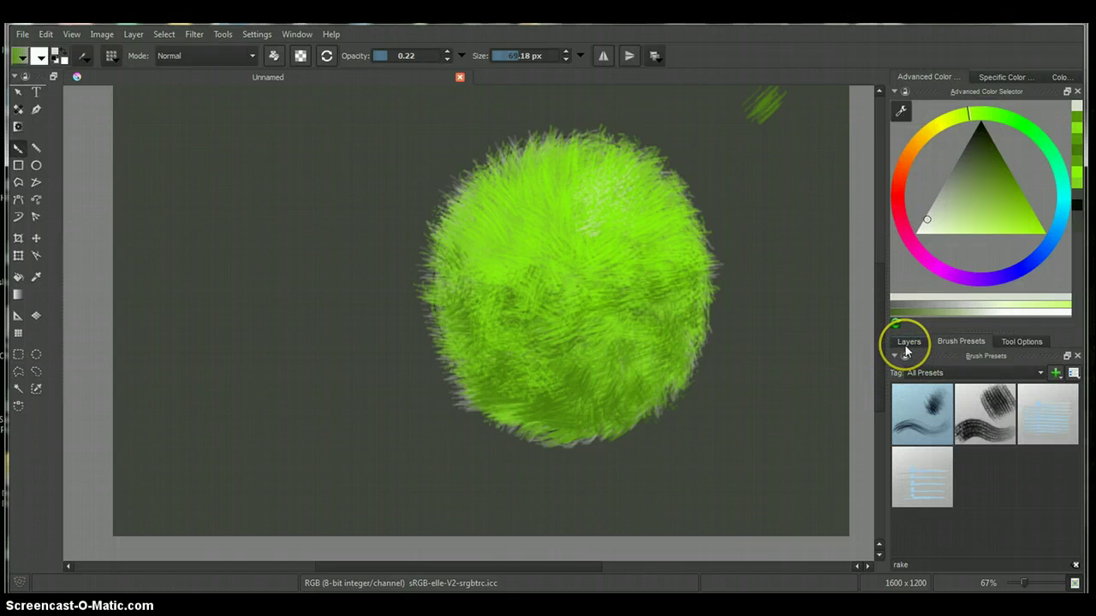
Remove Layer 5, darken the fur down the ball's left edge, and add a new Layer 7 on top.
click(907, 342)
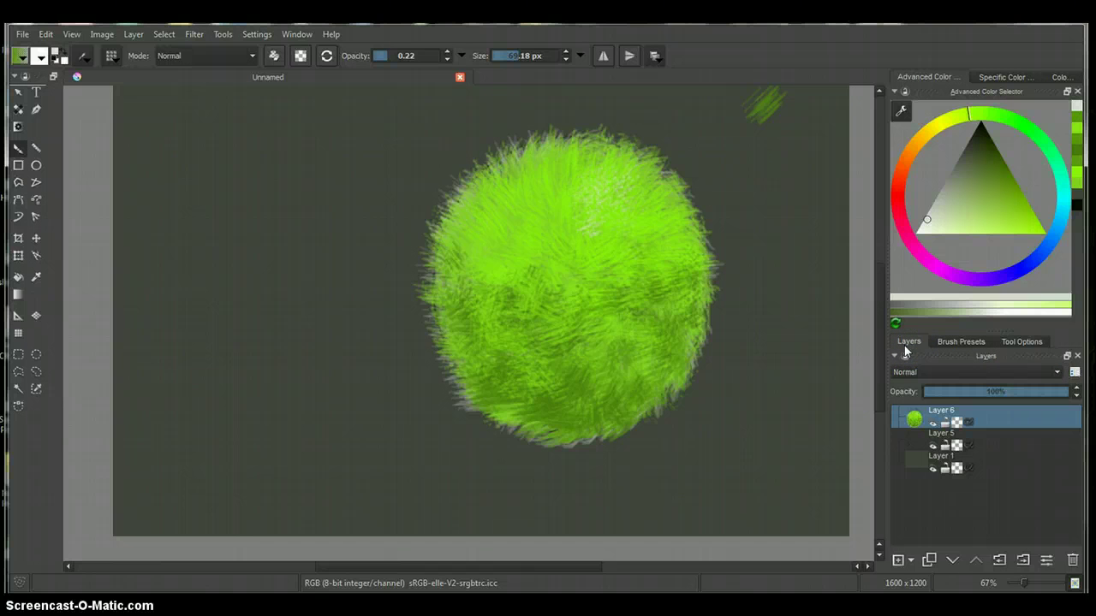
mouse_move(909, 443)
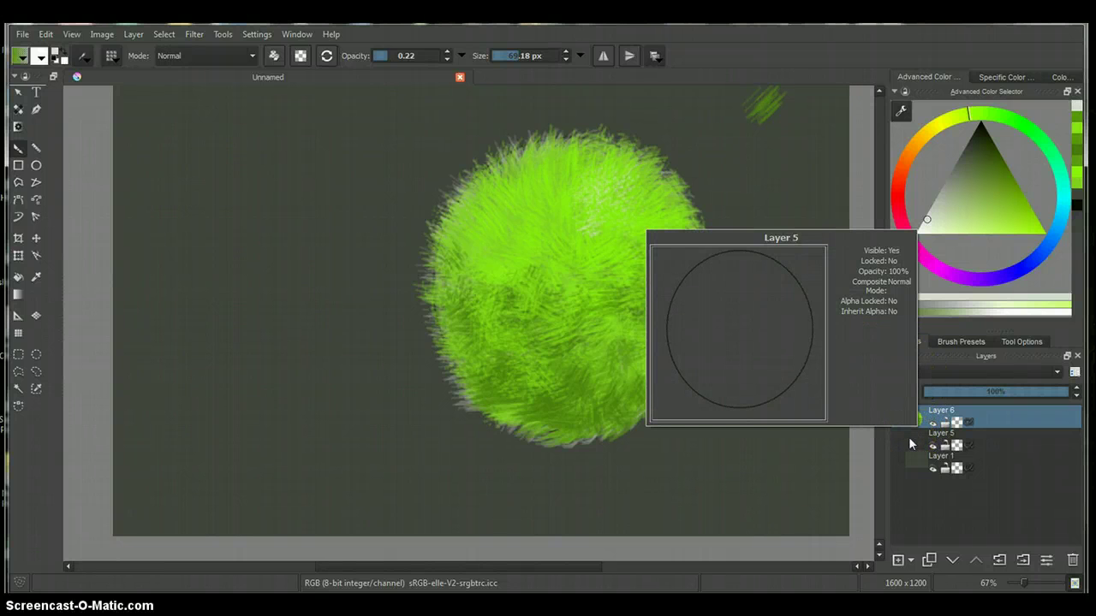
right_click(910, 440)
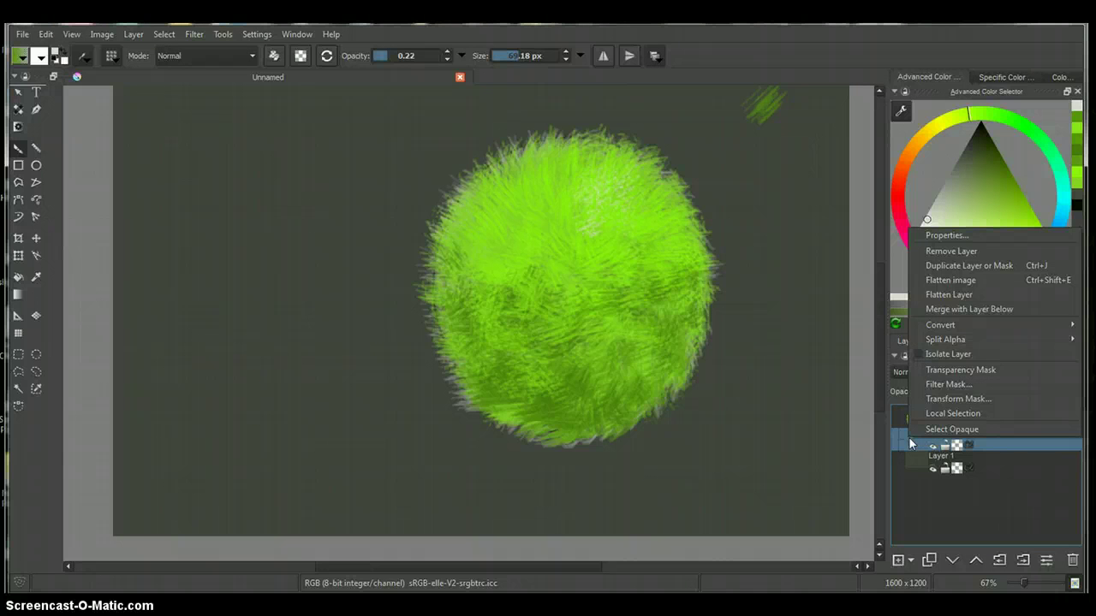
click(938, 256)
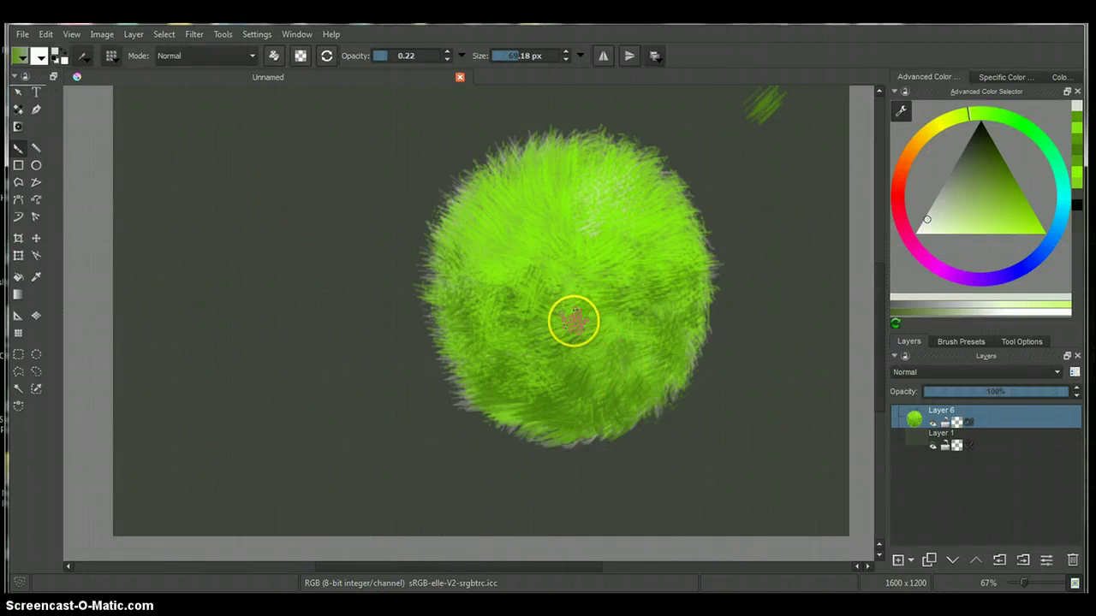
mouse_move(494, 295)
mouse_down()
mouse_move(456, 315)
mouse_move(454, 372)
mouse_move(477, 402)
mouse_up()
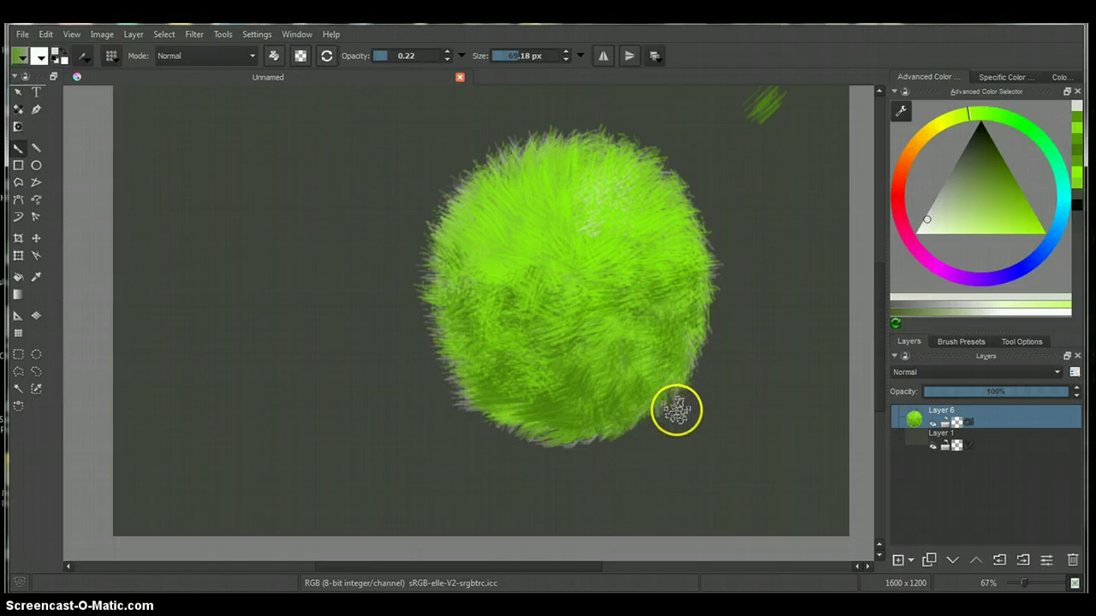
click(897, 561)
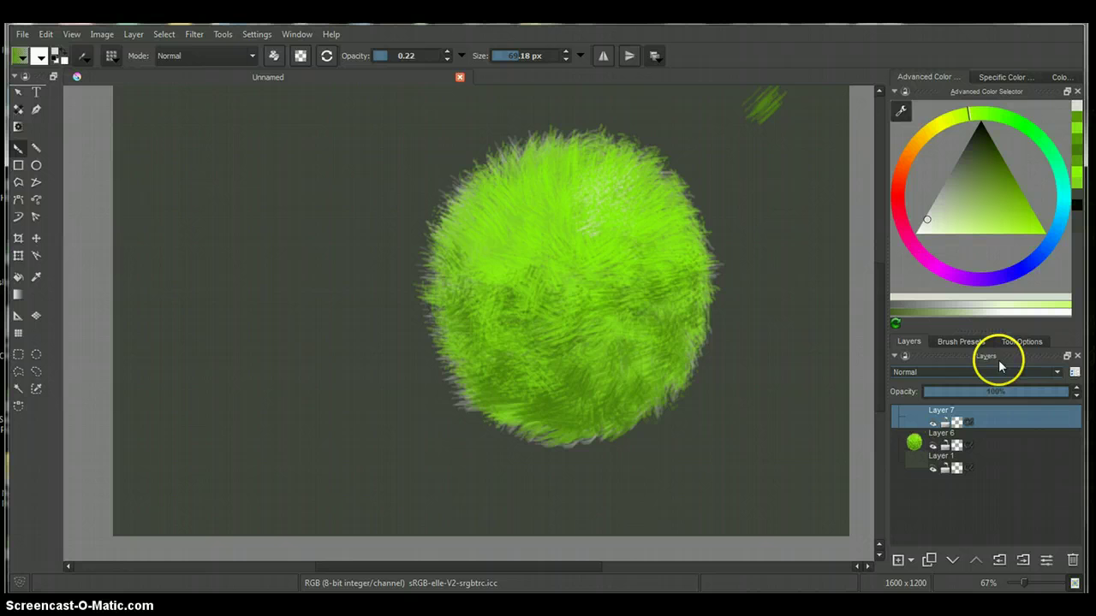
Switch the Brush Presets tag to Favorite Presets, then back to All Presets.
click(971, 343)
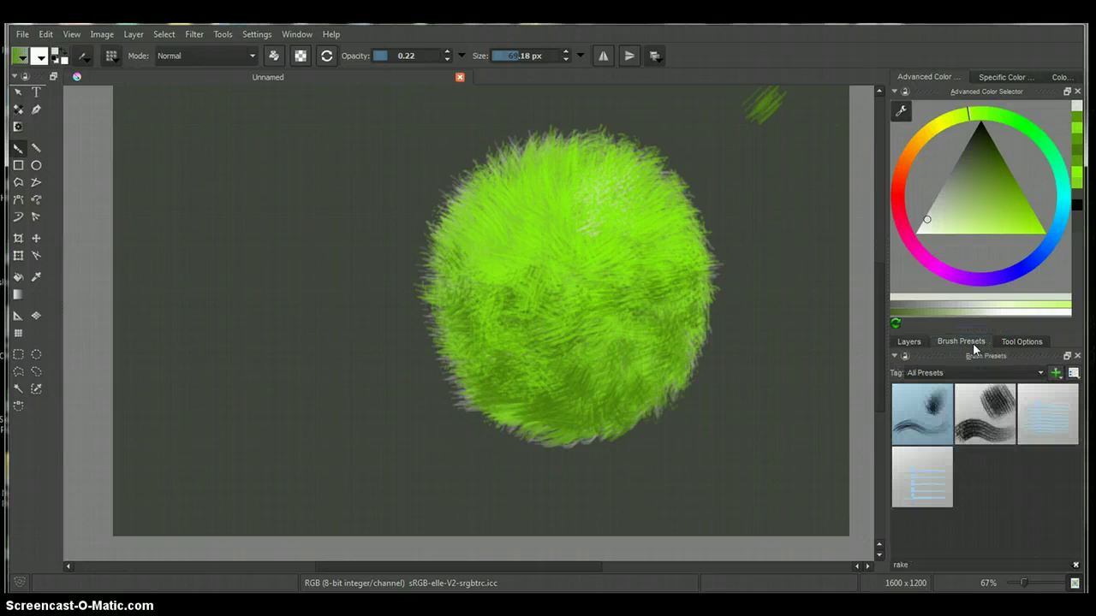
click(1042, 376)
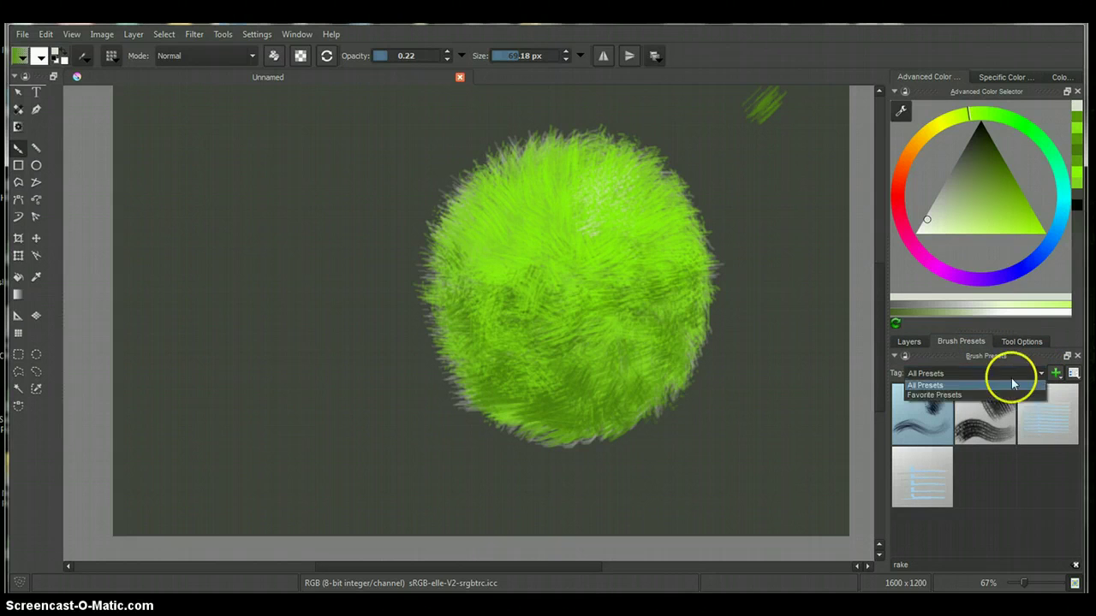
click(976, 389)
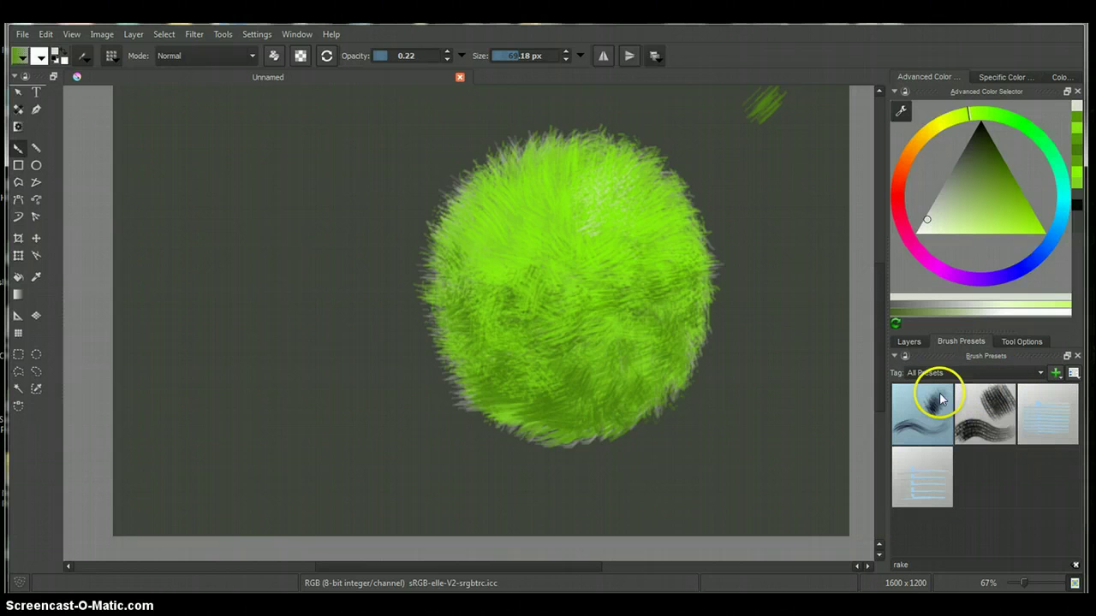
click(1033, 374)
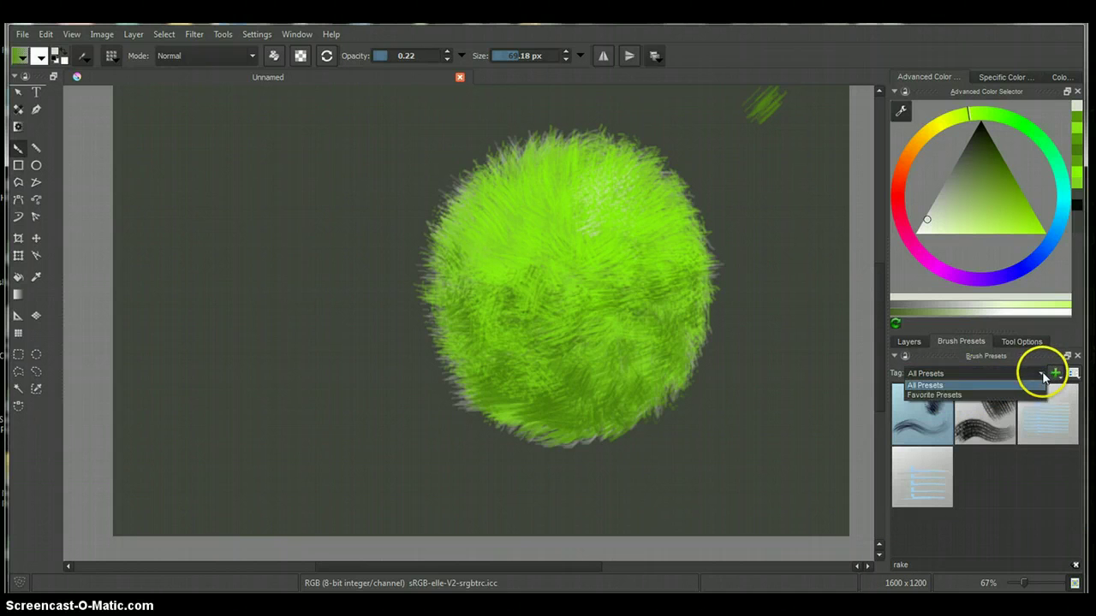
click(989, 396)
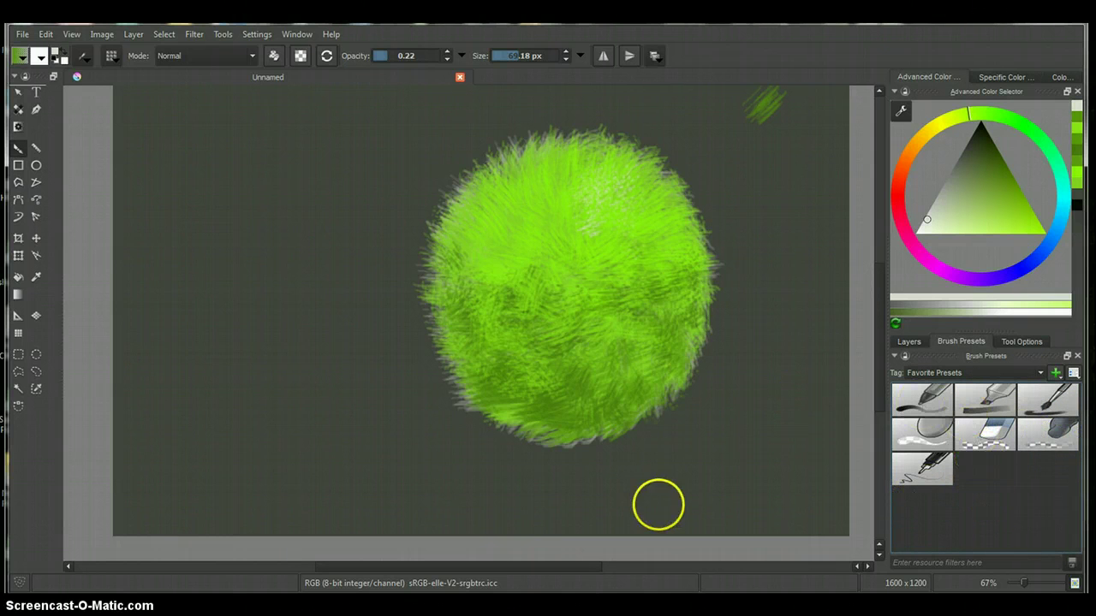
click(1042, 377)
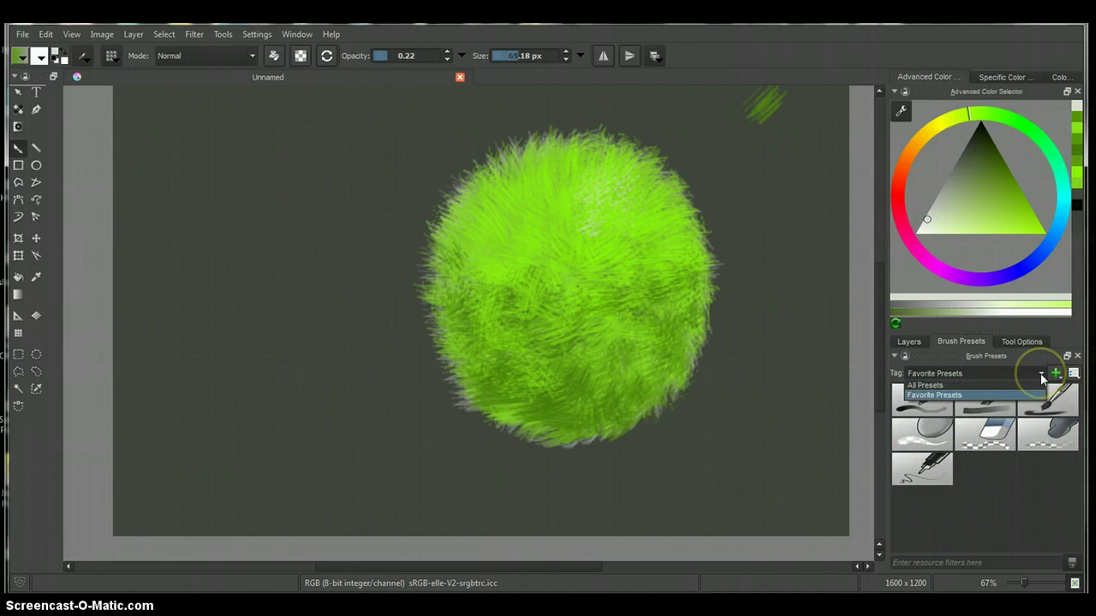
click(1006, 385)
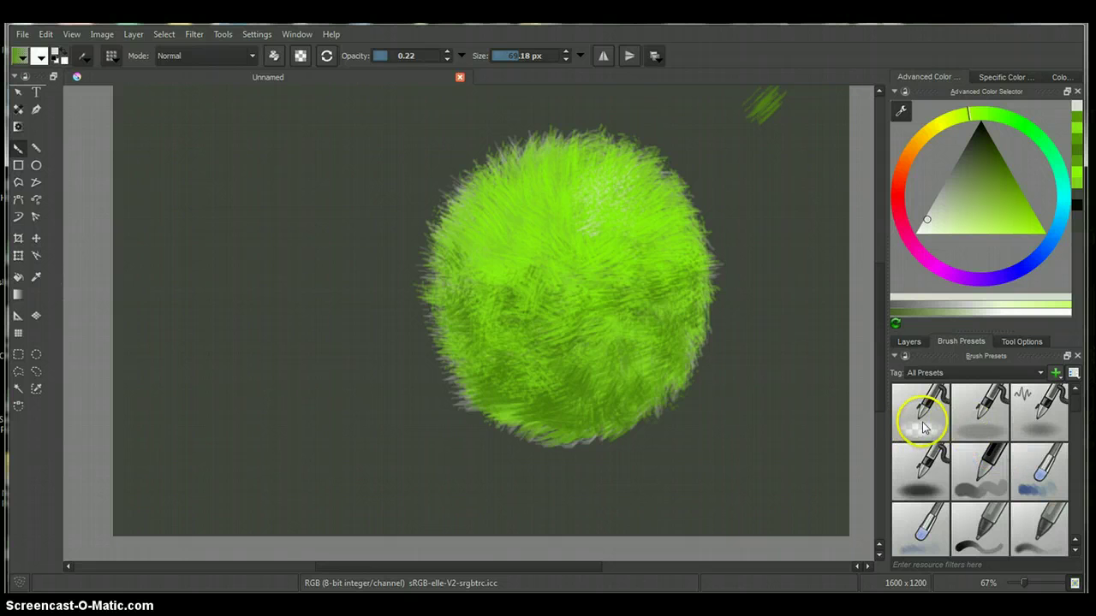
Scroll through the full preset list and select the Basic_tip_default brush at full opacity.
click(1076, 546)
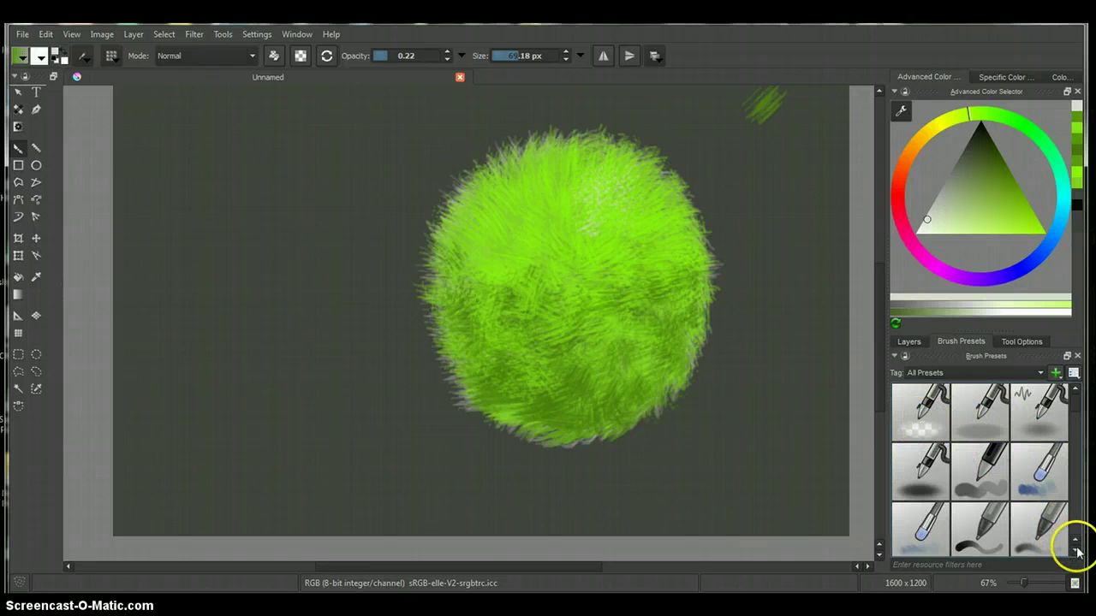
click(1076, 548)
click(1076, 548)
click(1077, 550)
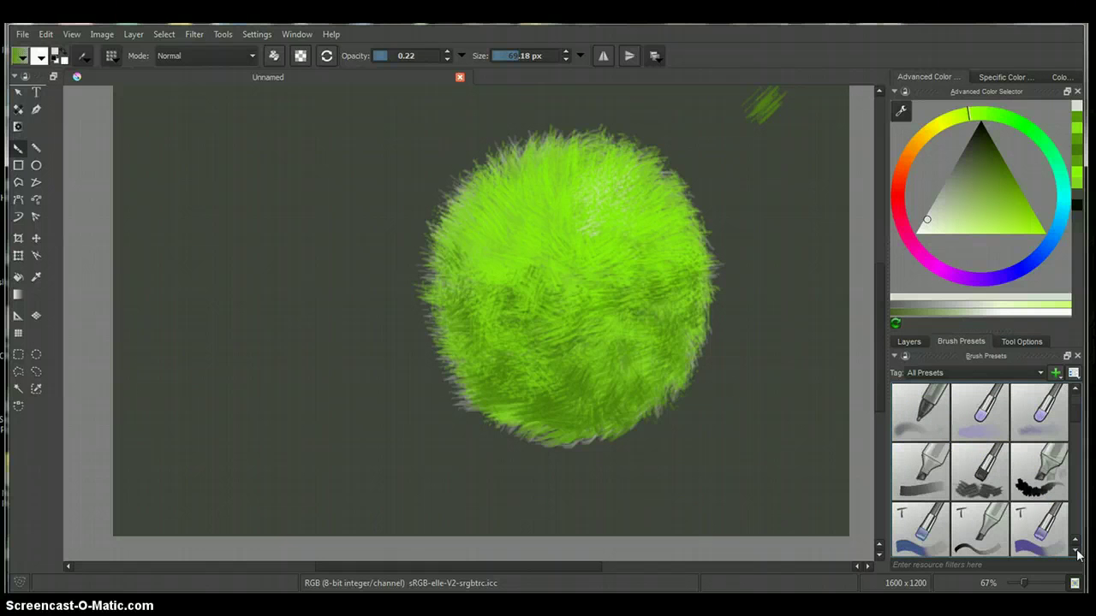
click(1076, 550)
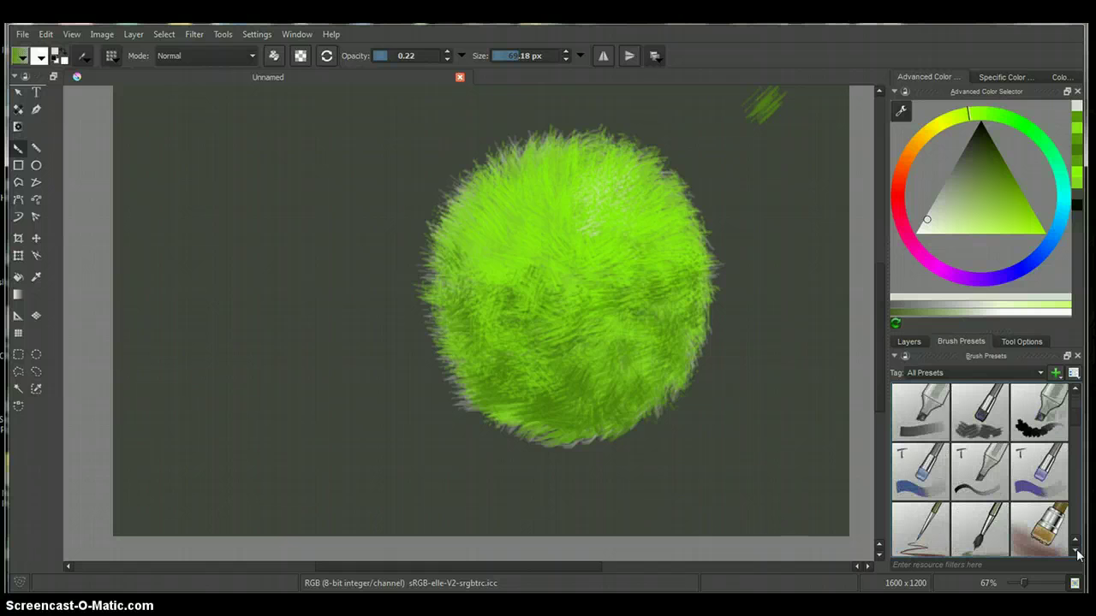
click(1076, 550)
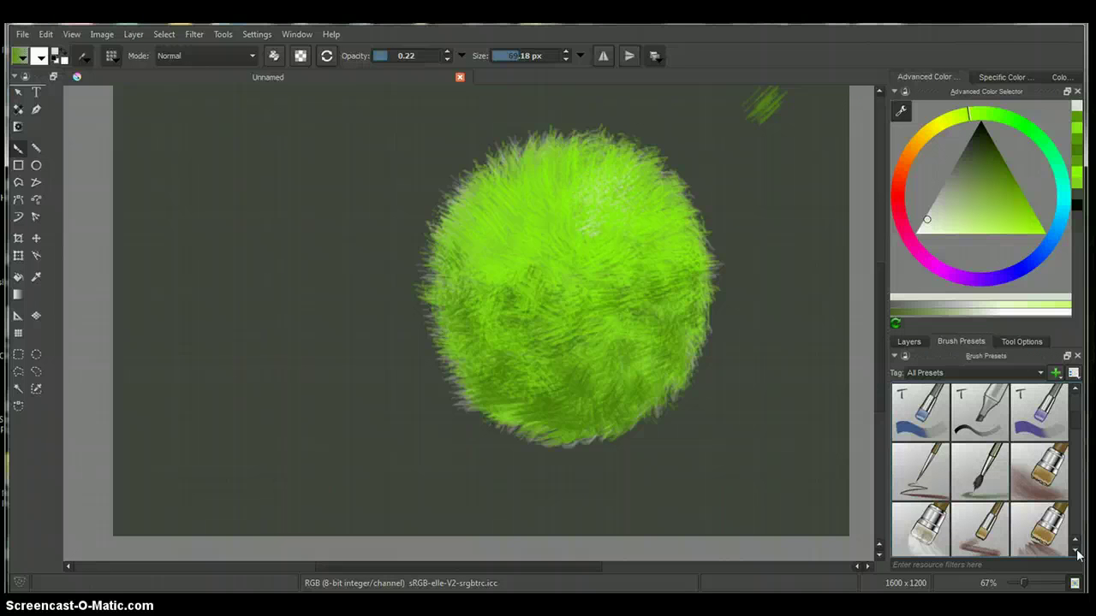
click(1076, 550)
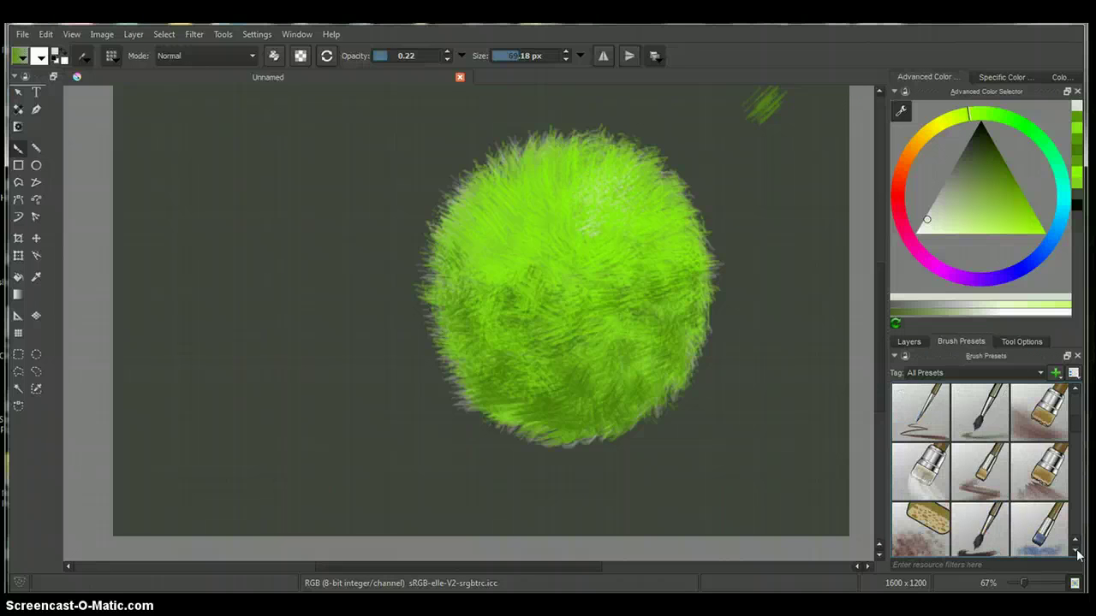
click(1076, 550)
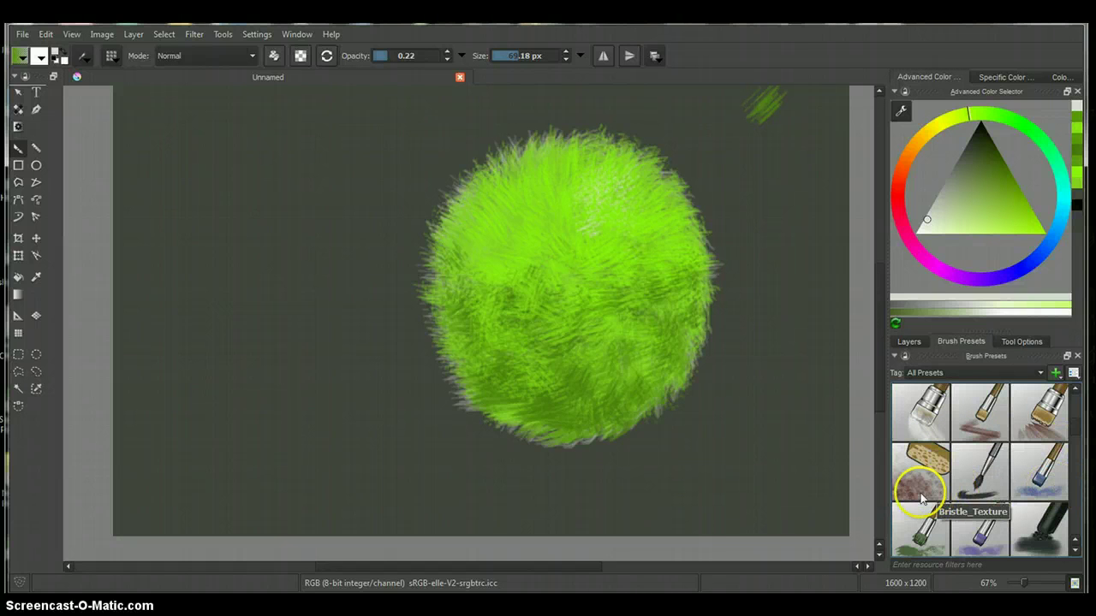
click(1076, 552)
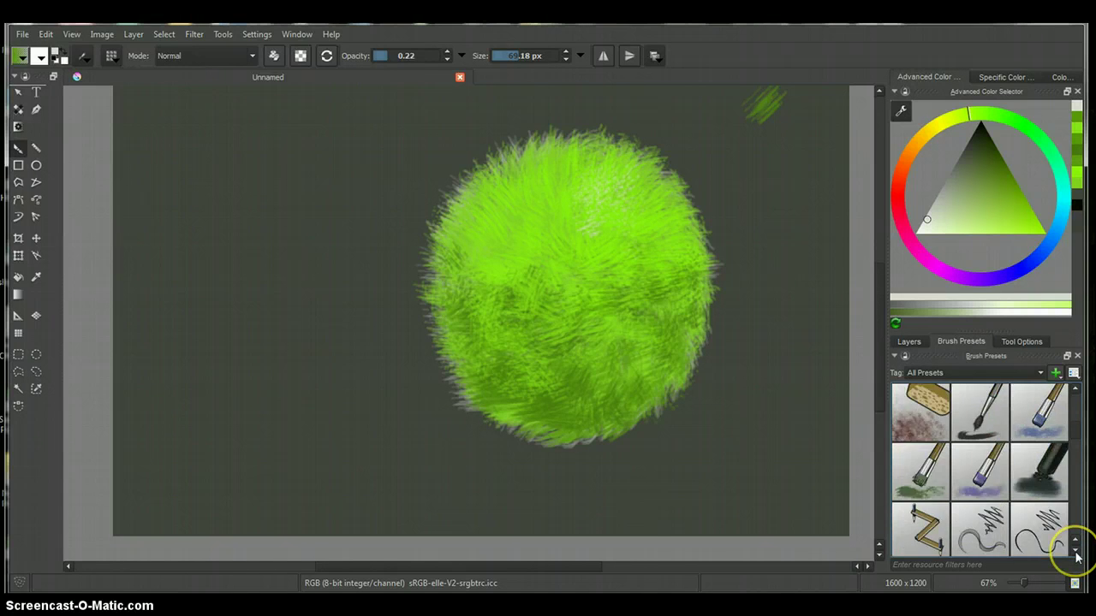
click(1075, 552)
click(1076, 552)
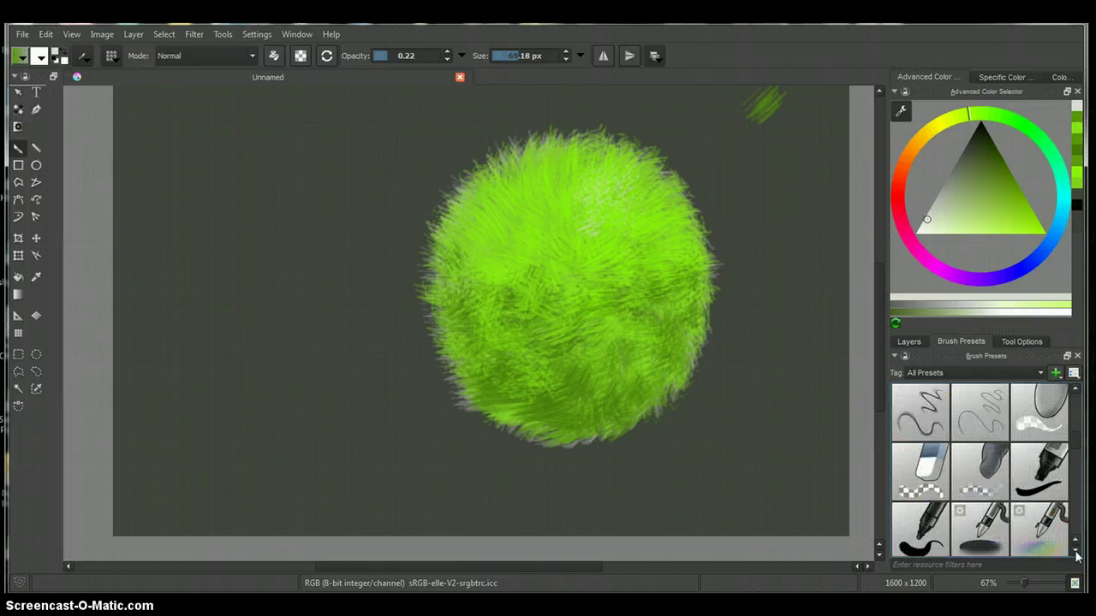
click(1075, 552)
click(1075, 552)
click(1075, 552)
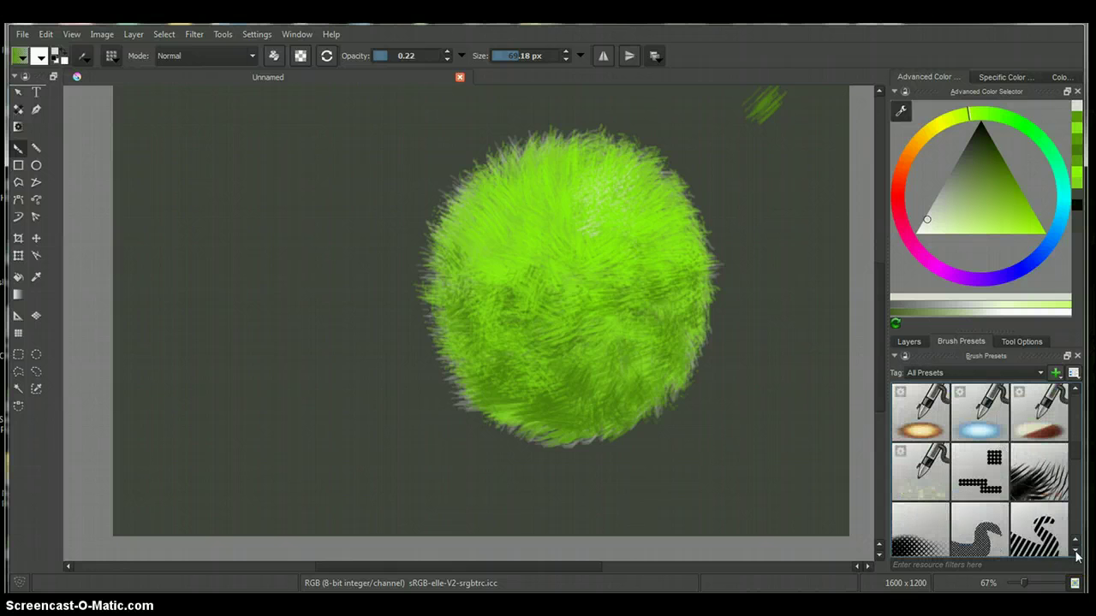
click(1075, 553)
click(1075, 553)
click(1075, 552)
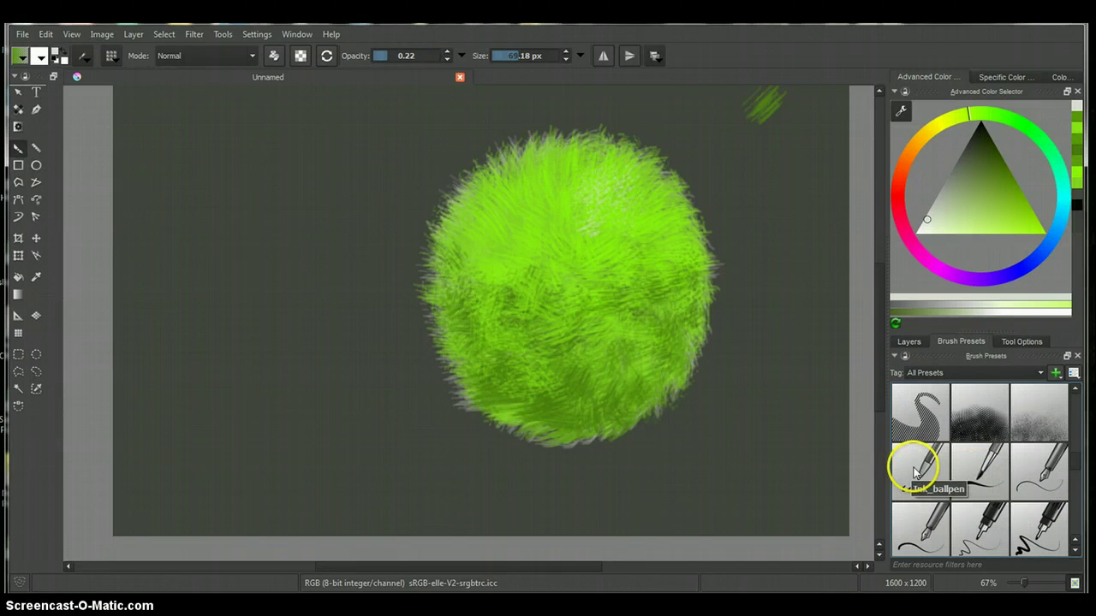
click(1075, 552)
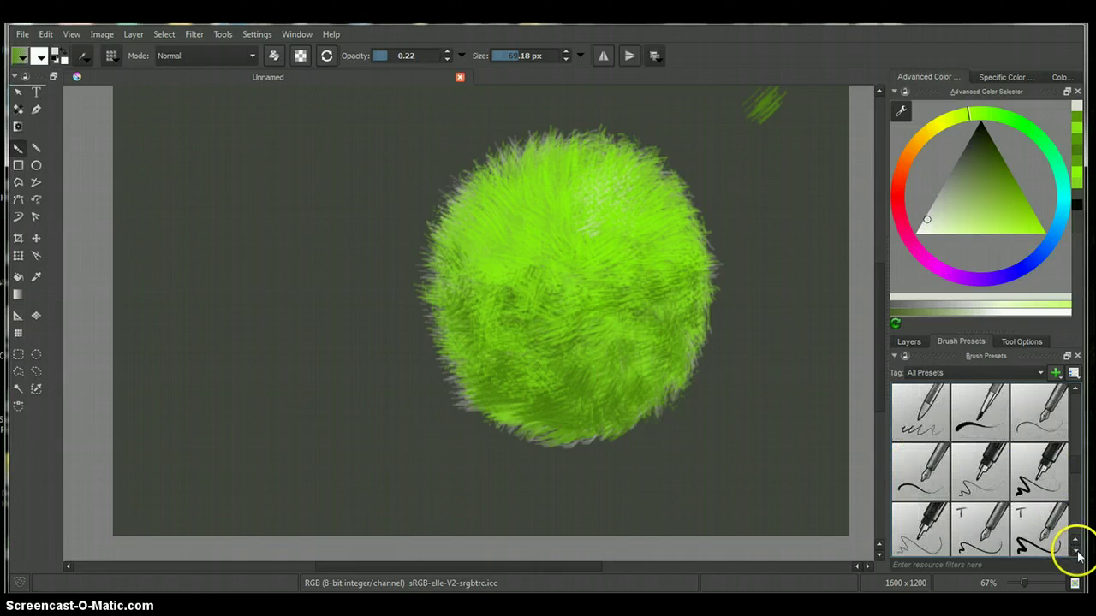
click(1075, 552)
click(1076, 552)
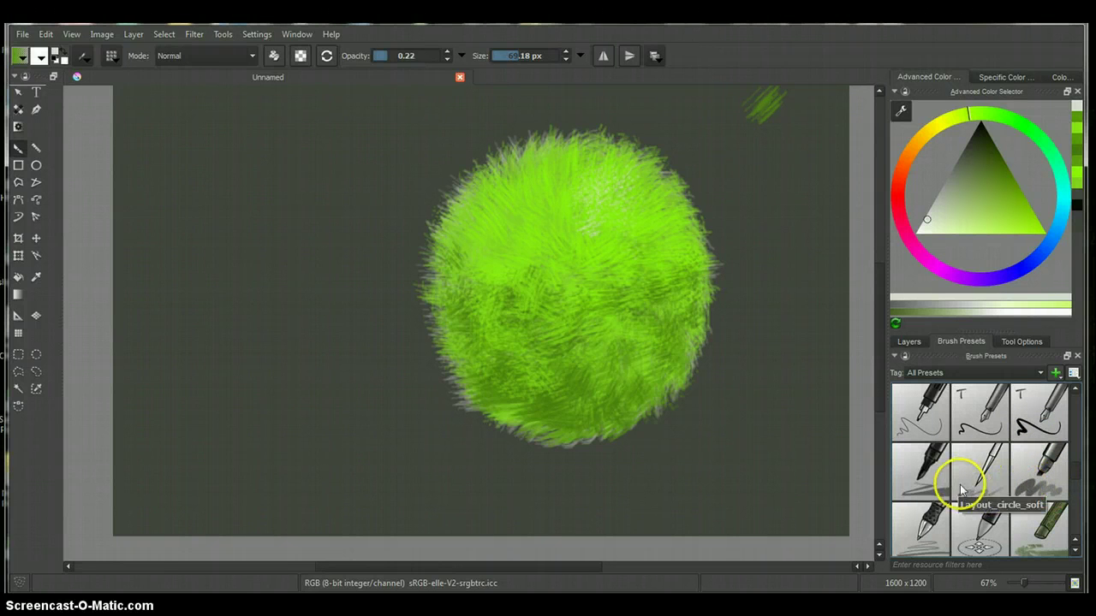
click(1075, 551)
click(1075, 551)
click(1075, 550)
click(1075, 551)
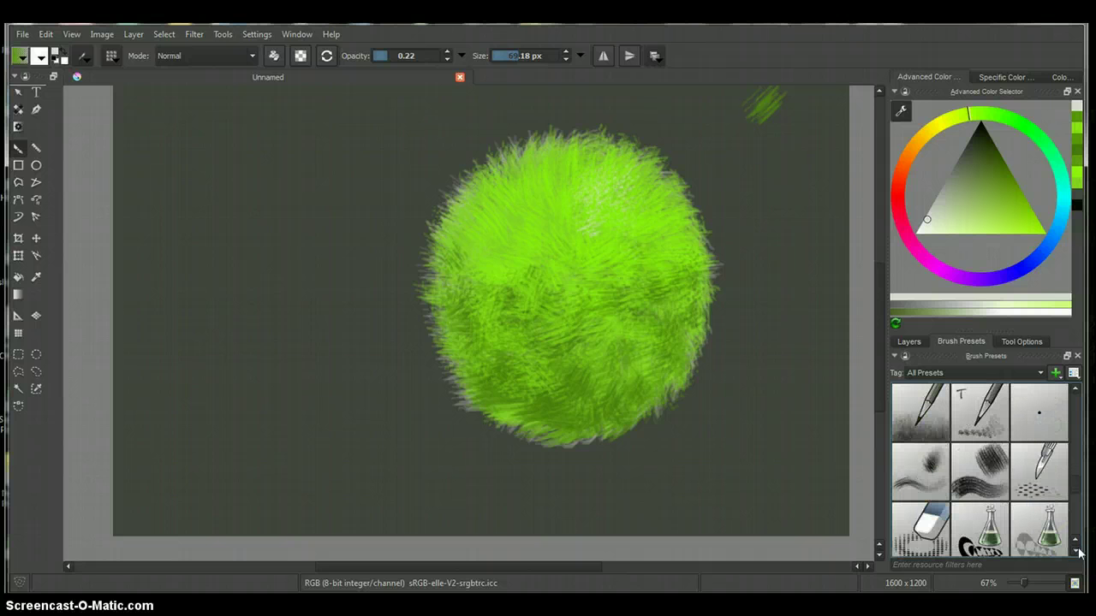
click(1075, 551)
click(1075, 550)
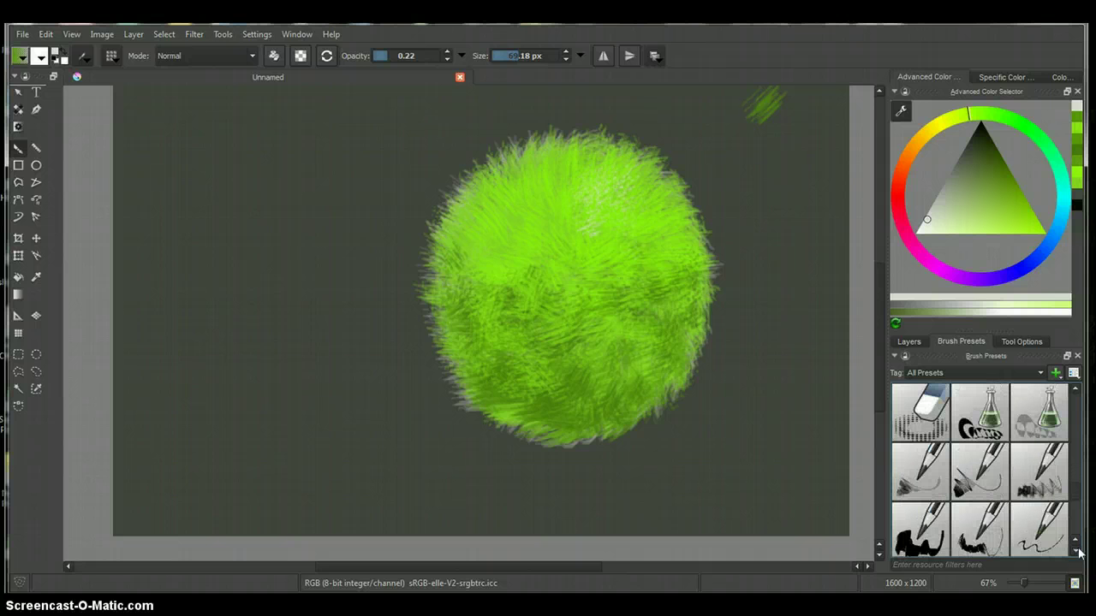
click(1075, 550)
click(1076, 550)
click(1076, 550)
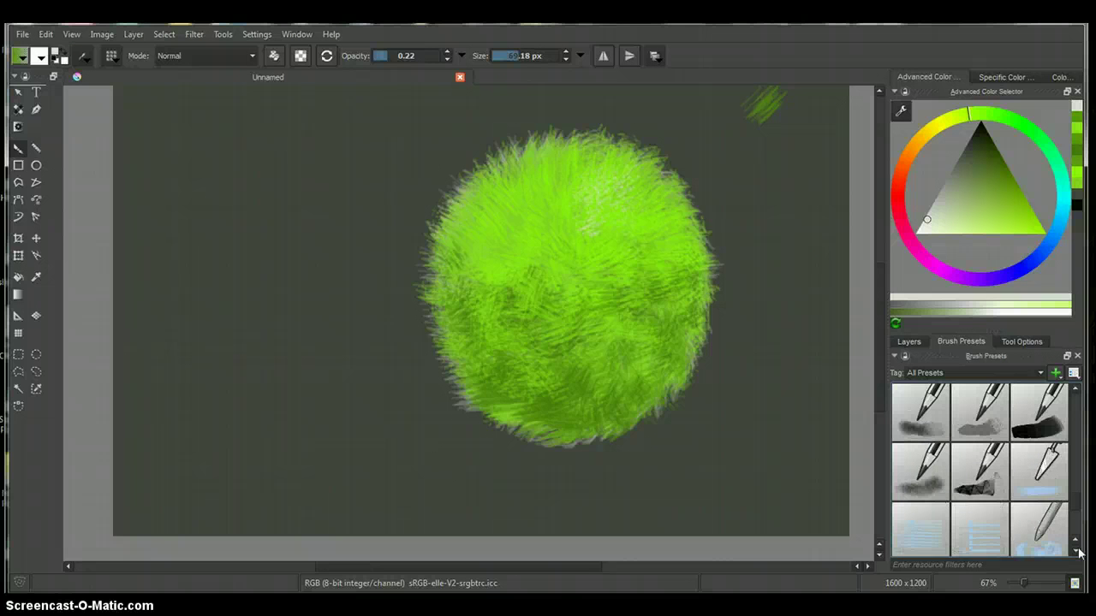
click(1075, 551)
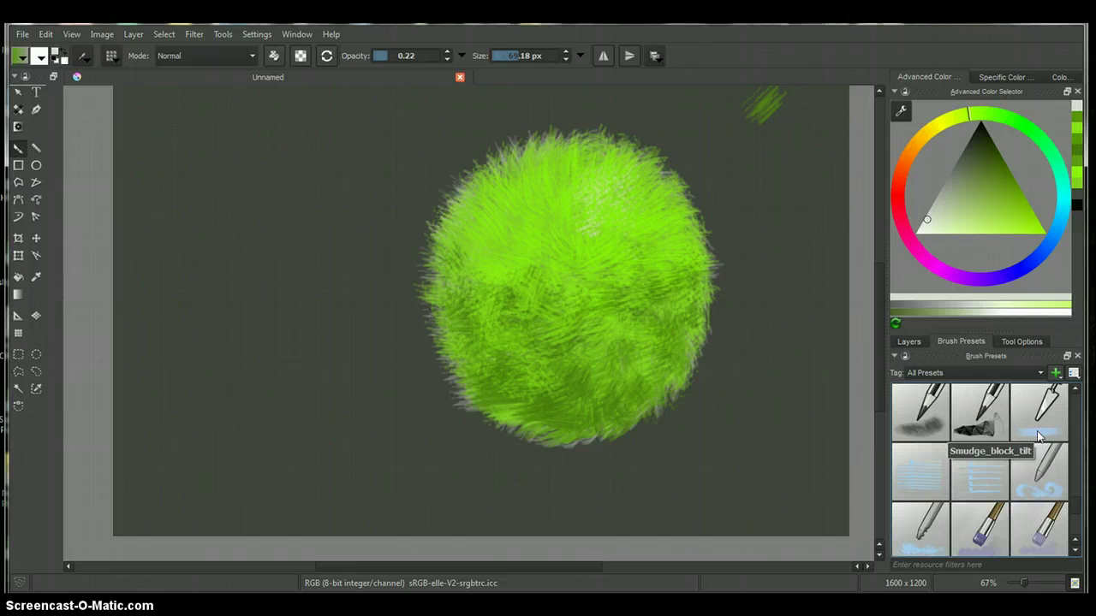
click(1075, 552)
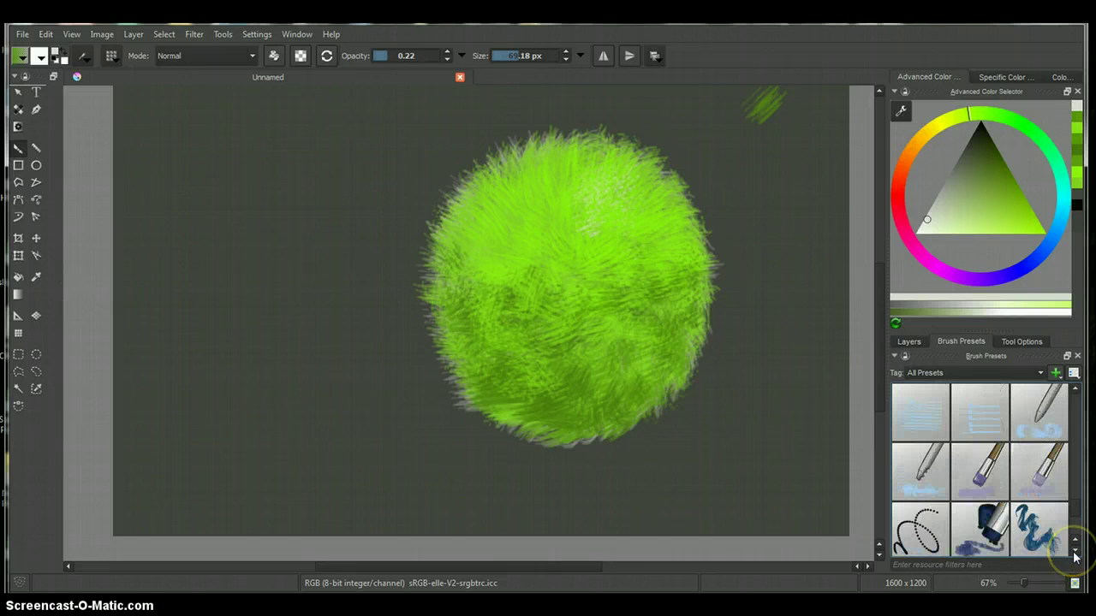
click(1075, 552)
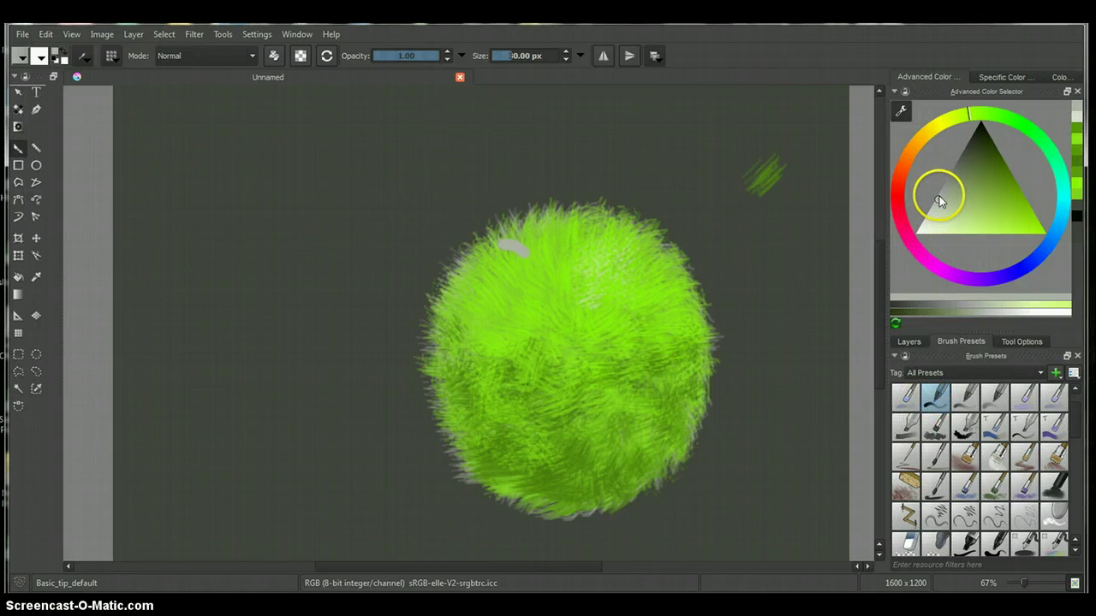
Choose a light grey paint colour and reduce the brush size to 25 px.
click(940, 197)
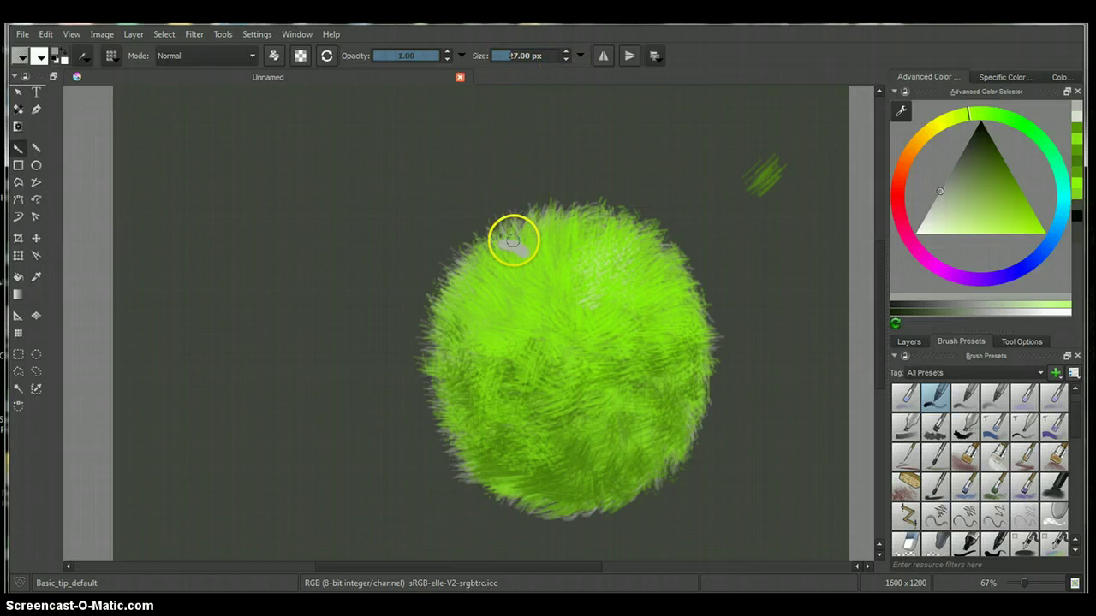
click(565, 60)
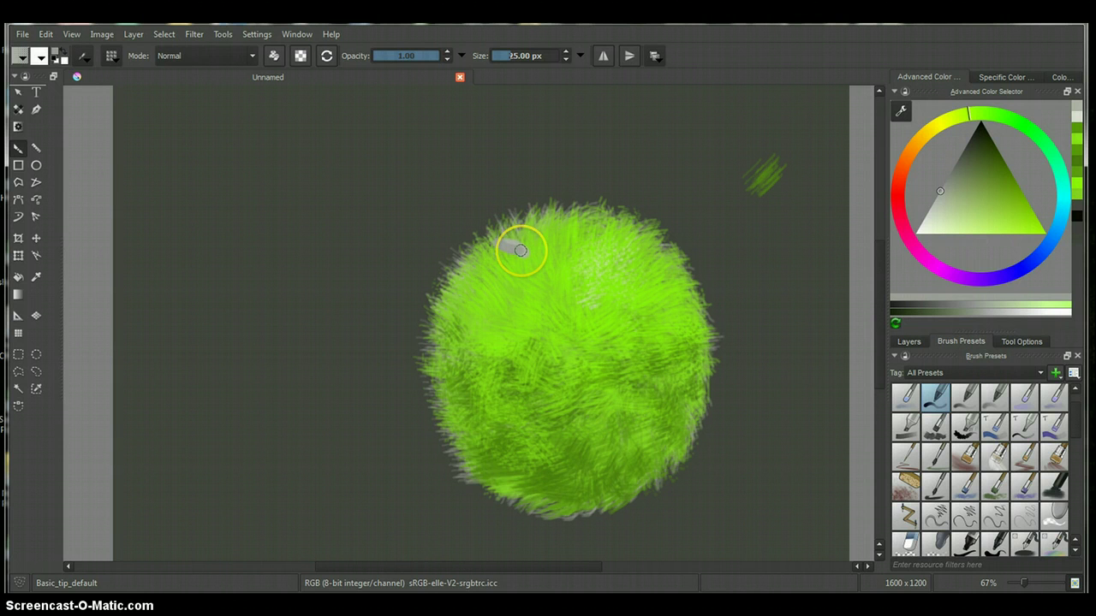
Paint the light grey seam curve around the ball, filling its gaps and extending it toward the top-left edge.
mouse_move(520, 253)
mouse_down()
mouse_move(645, 282)
mouse_move(680, 328)
mouse_move(683, 385)
mouse_move(607, 455)
mouse_move(560, 460)
mouse_move(487, 446)
mouse_up()
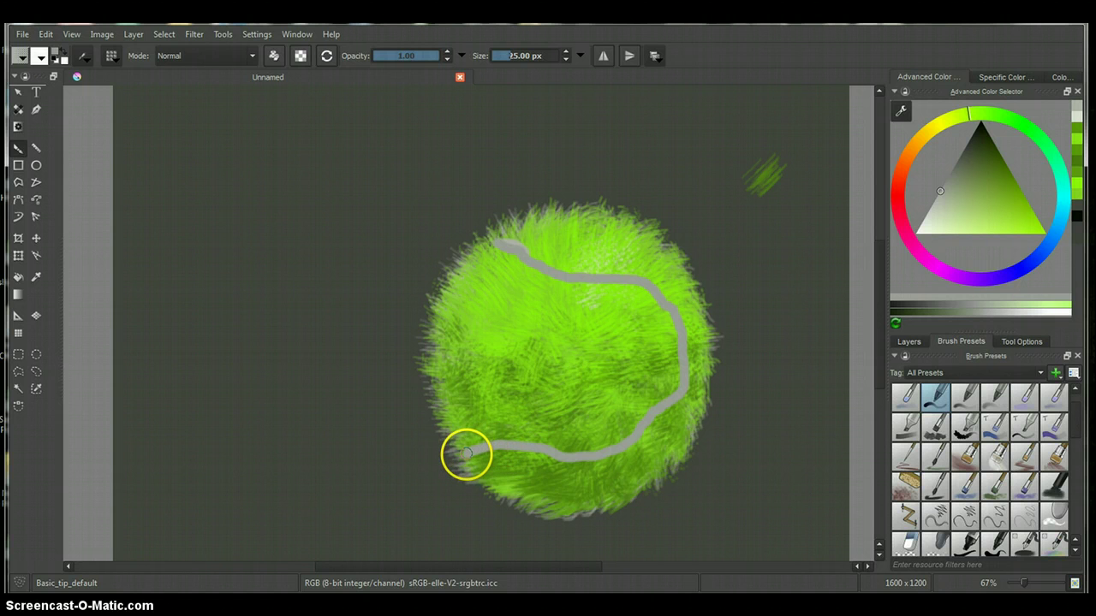
mouse_move(466, 453)
mouse_down()
mouse_move(580, 457)
mouse_move(646, 429)
mouse_up()
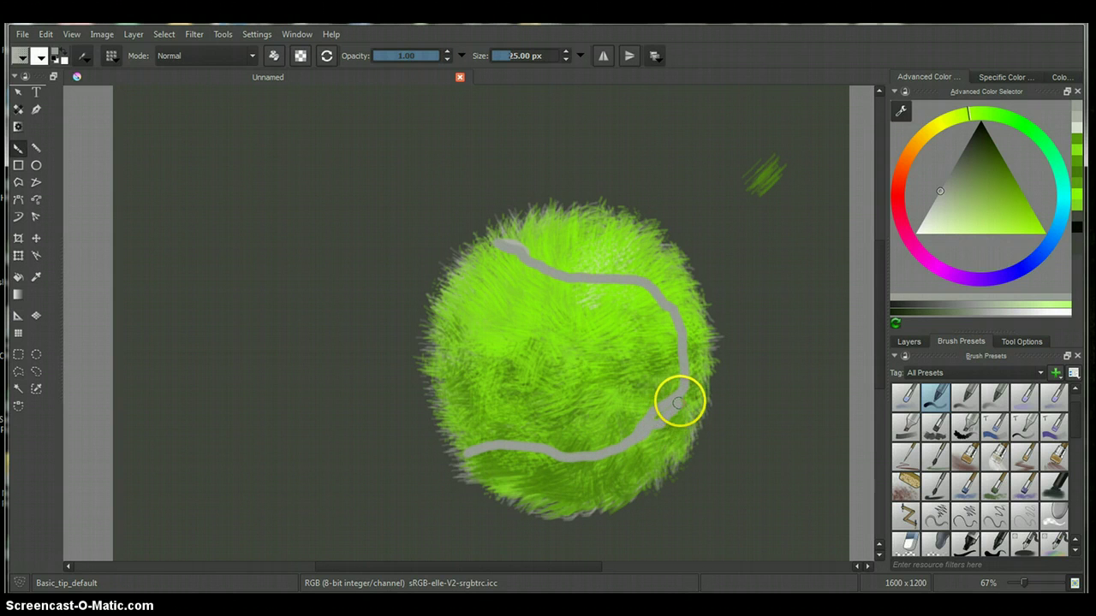
mouse_move(681, 388)
mouse_down()
mouse_move(686, 310)
mouse_move(635, 278)
mouse_move(556, 280)
mouse_move(520, 261)
mouse_up()
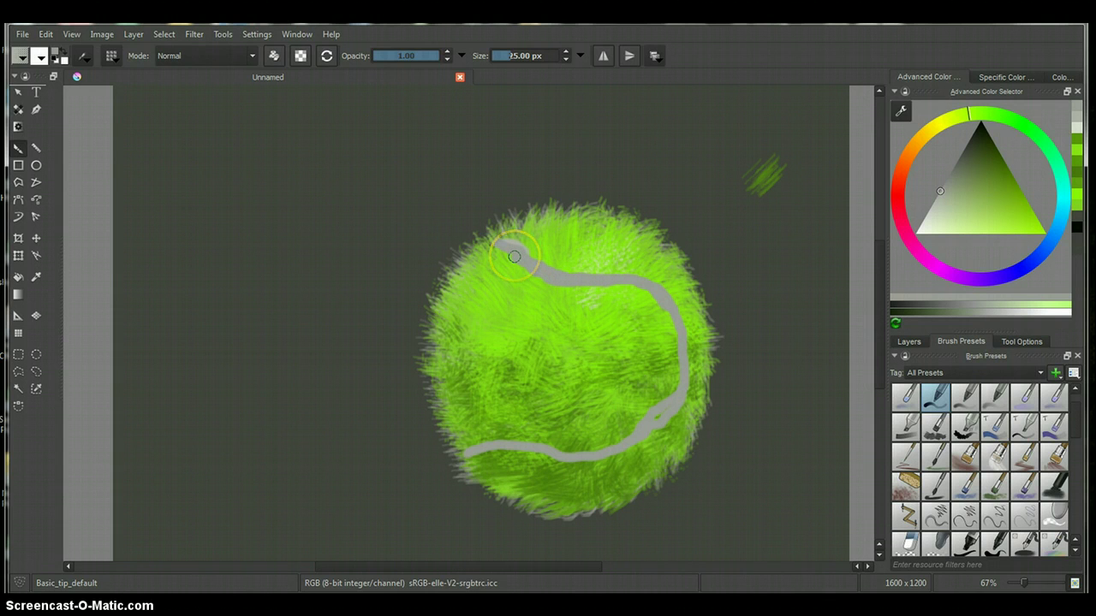
drag(507, 250, 493, 237)
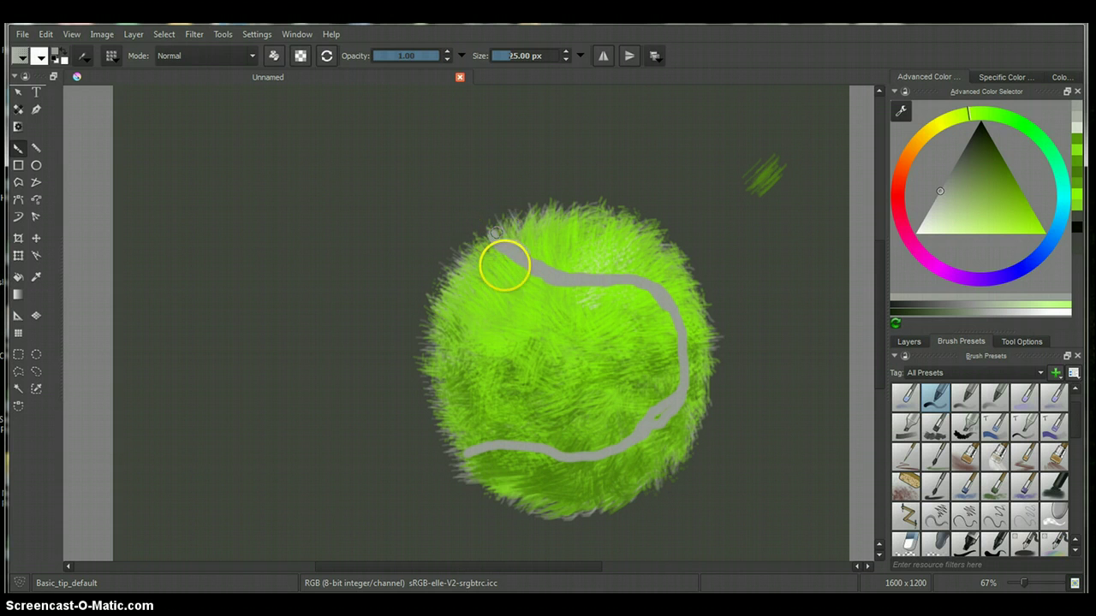
mouse_move(666, 379)
mouse_down()
mouse_move(653, 325)
mouse_move(674, 313)
mouse_up()
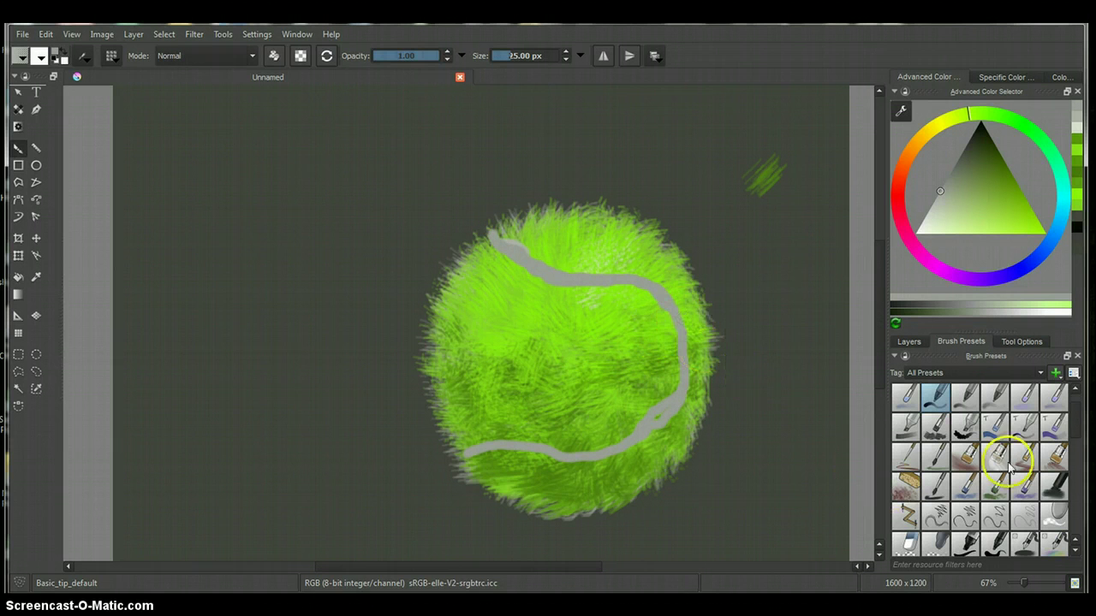
drag(1081, 428, 1071, 535)
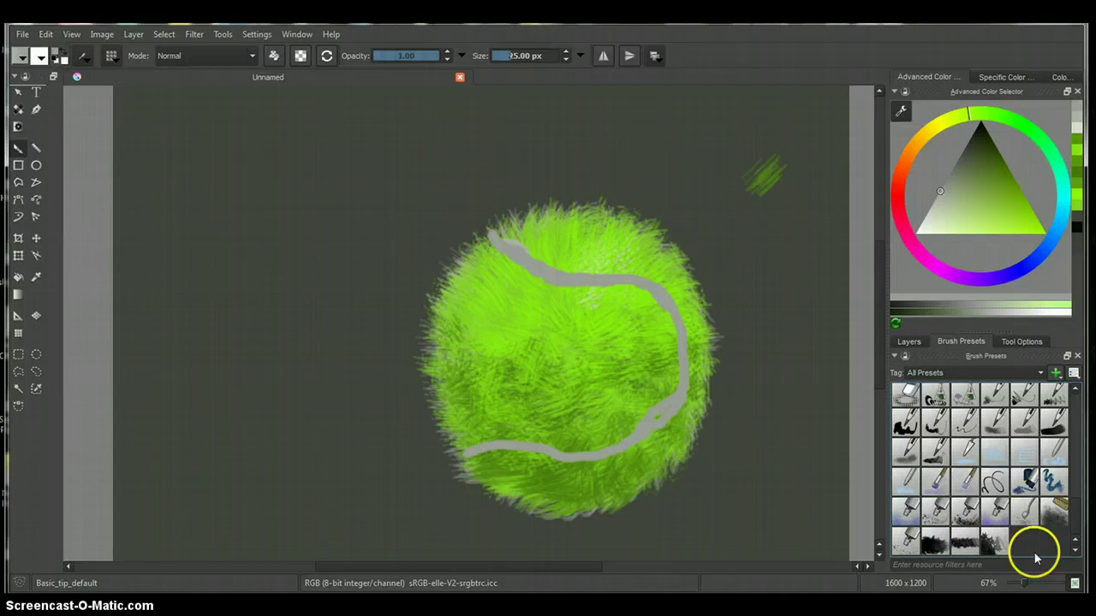
Filter the brush presets, select Rake_bristle_dry, and pick a bright yellow-green from recent colours.
click(978, 566)
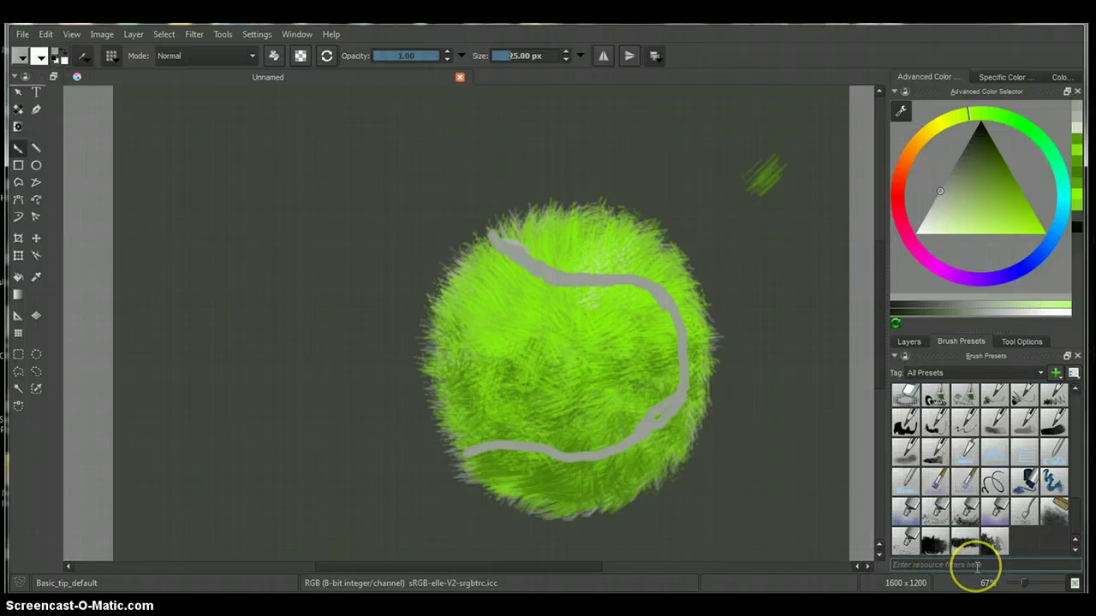
text(Tag)
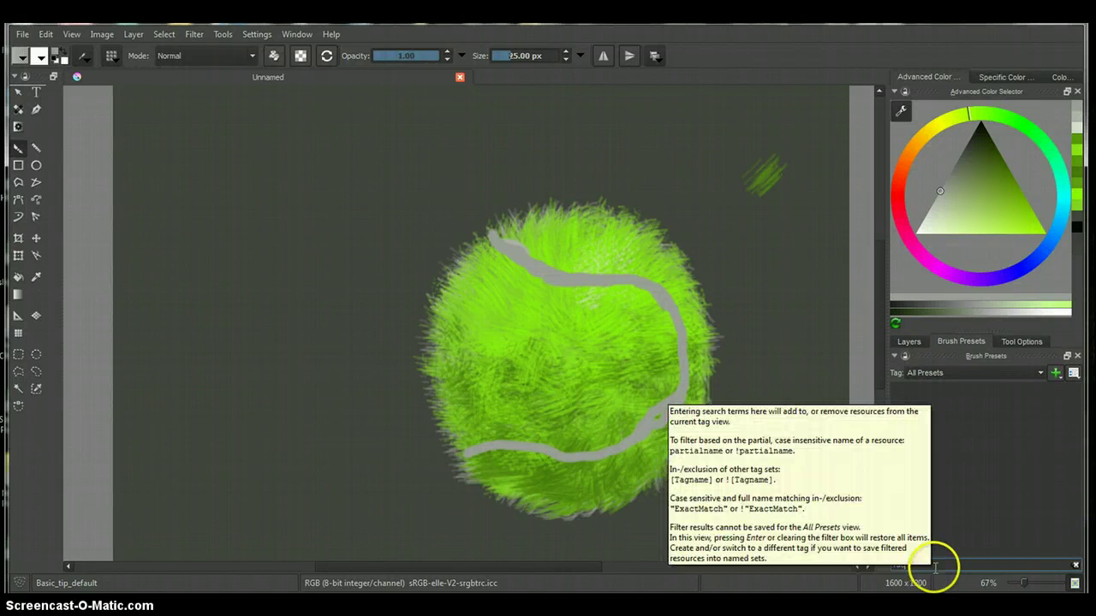
key(BackSpace)
key(BackSpace)
key(BackSpace)
text(tex)
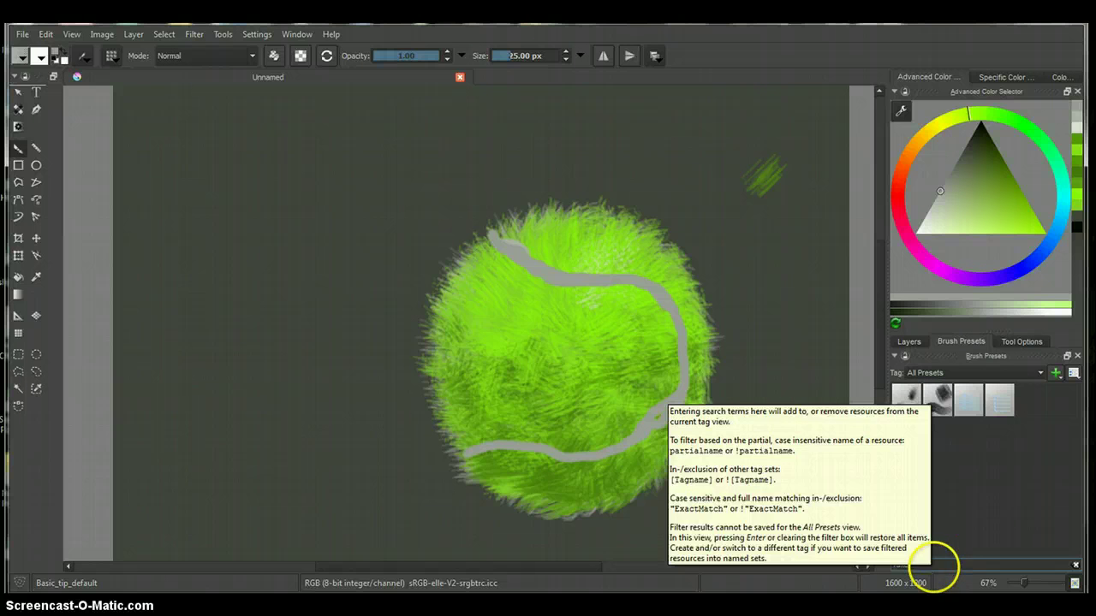
click(899, 398)
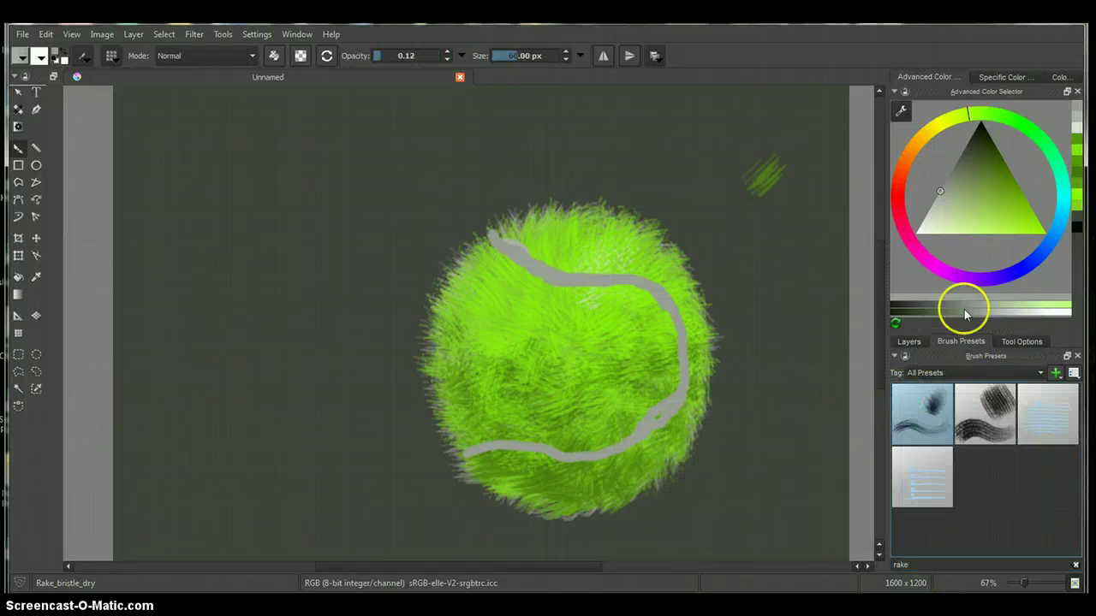
click(1078, 163)
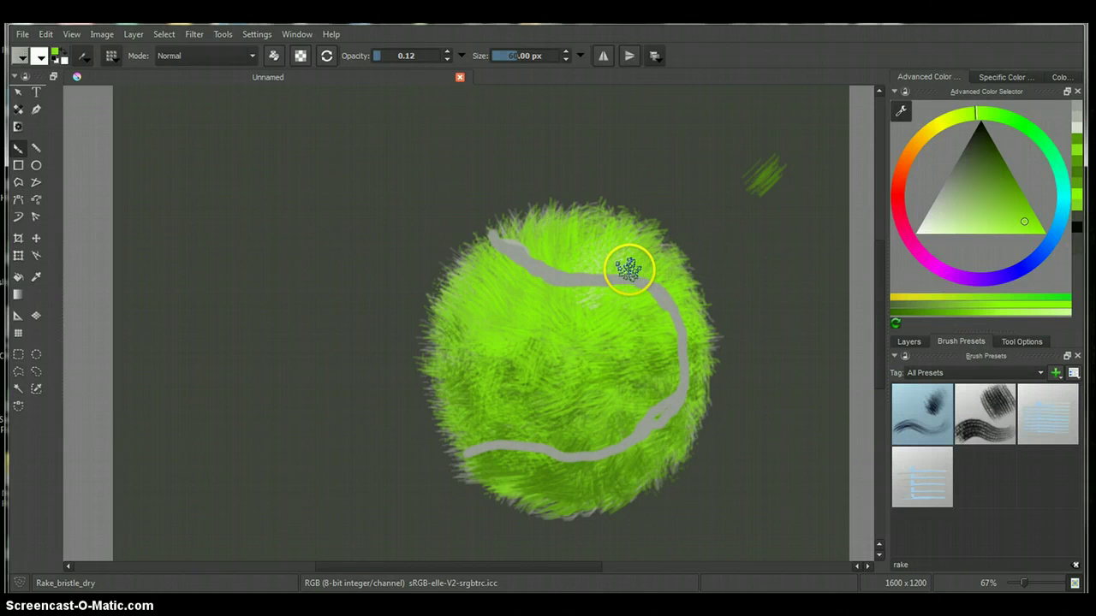
Feather light green Rake_bristle_dry fur strokes over the top and bottom edges of the seam.
mouse_move(630, 270)
mouse_down()
mouse_move(631, 259)
mouse_move(624, 269)
mouse_move(658, 274)
mouse_move(665, 317)
mouse_move(653, 313)
mouse_move(664, 306)
mouse_move(654, 289)
mouse_move(554, 286)
mouse_move(522, 276)
mouse_move(556, 277)
mouse_move(491, 245)
mouse_move(533, 245)
mouse_move(508, 236)
mouse_move(565, 259)
mouse_move(550, 262)
mouse_move(539, 252)
mouse_move(587, 264)
mouse_move(557, 268)
mouse_move(536, 250)
mouse_move(575, 255)
mouse_move(564, 264)
mouse_move(629, 262)
mouse_move(659, 288)
mouse_move(660, 428)
mouse_move(665, 419)
mouse_move(652, 412)
mouse_move(665, 392)
mouse_move(636, 423)
mouse_move(665, 392)
mouse_move(648, 422)
mouse_move(612, 436)
mouse_move(659, 391)
mouse_move(644, 422)
mouse_move(596, 428)
mouse_move(574, 489)
mouse_move(570, 465)
mouse_move(506, 447)
mouse_move(464, 453)
mouse_move(538, 447)
mouse_move(597, 460)
mouse_move(604, 453)
mouse_move(579, 440)
mouse_move(533, 436)
mouse_move(577, 399)
mouse_move(653, 394)
mouse_move(611, 440)
mouse_move(677, 359)
mouse_move(677, 379)
mouse_move(679, 367)
mouse_move(665, 315)
mouse_move(631, 283)
mouse_move(653, 294)
mouse_move(660, 300)
mouse_move(538, 283)
mouse_move(570, 283)
mouse_move(503, 244)
mouse_move(521, 271)
mouse_up()
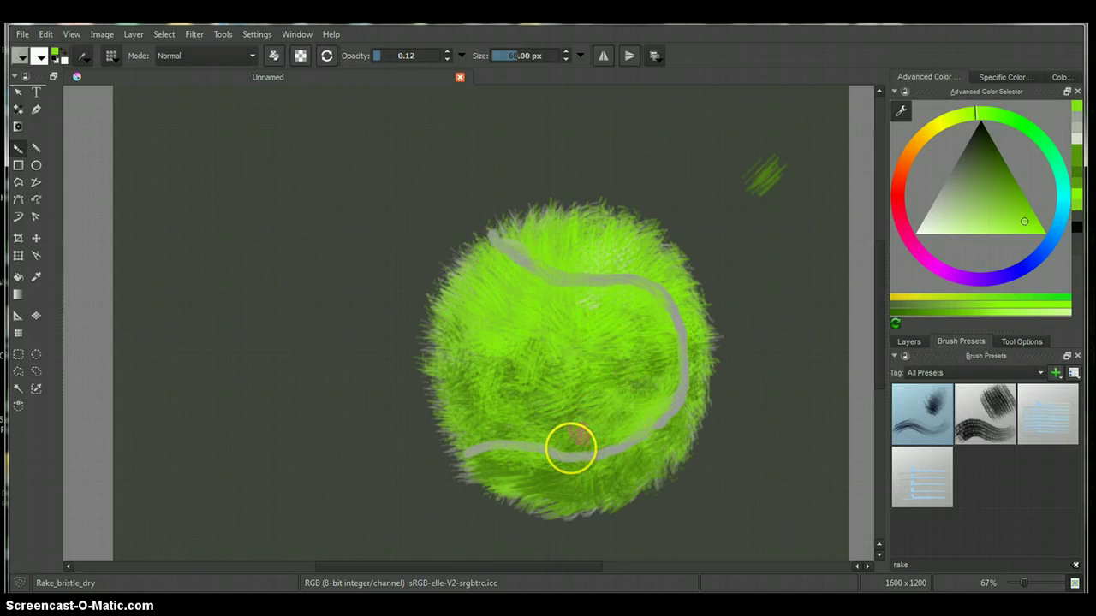
mouse_move(565, 455)
mouse_down()
mouse_move(545, 453)
mouse_move(609, 461)
mouse_up()
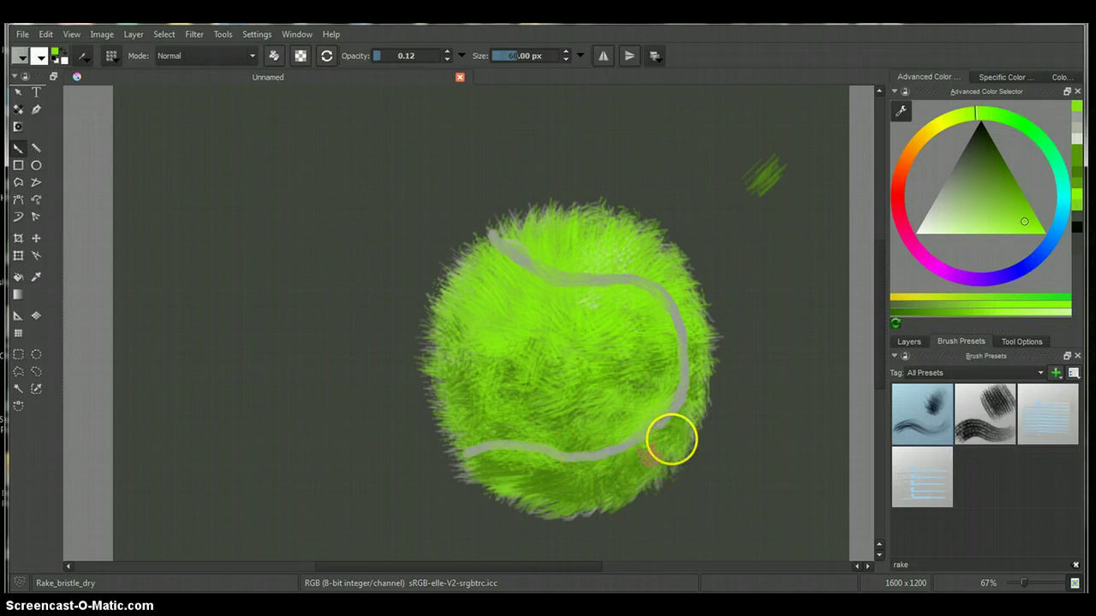
Reset the brush preset tag filter back to All Presets.
click(1041, 373)
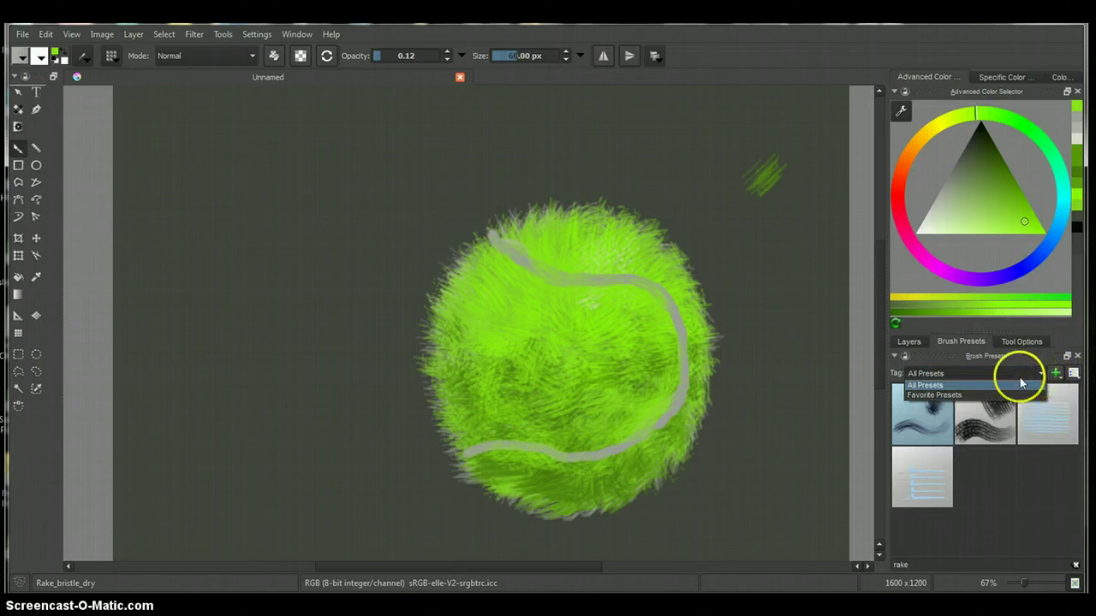
click(976, 397)
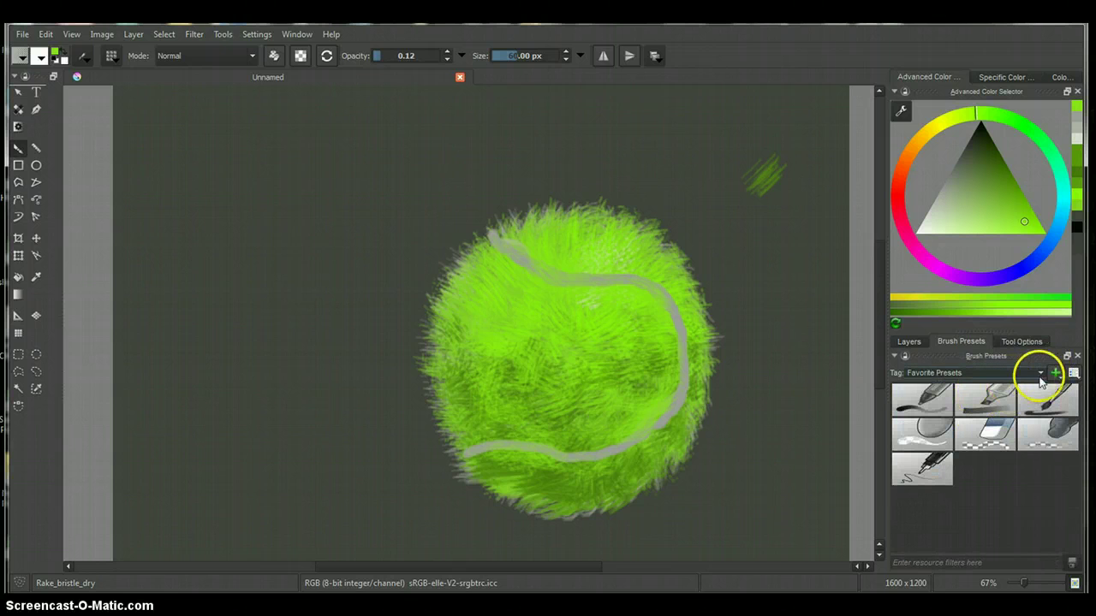
click(1039, 373)
click(995, 374)
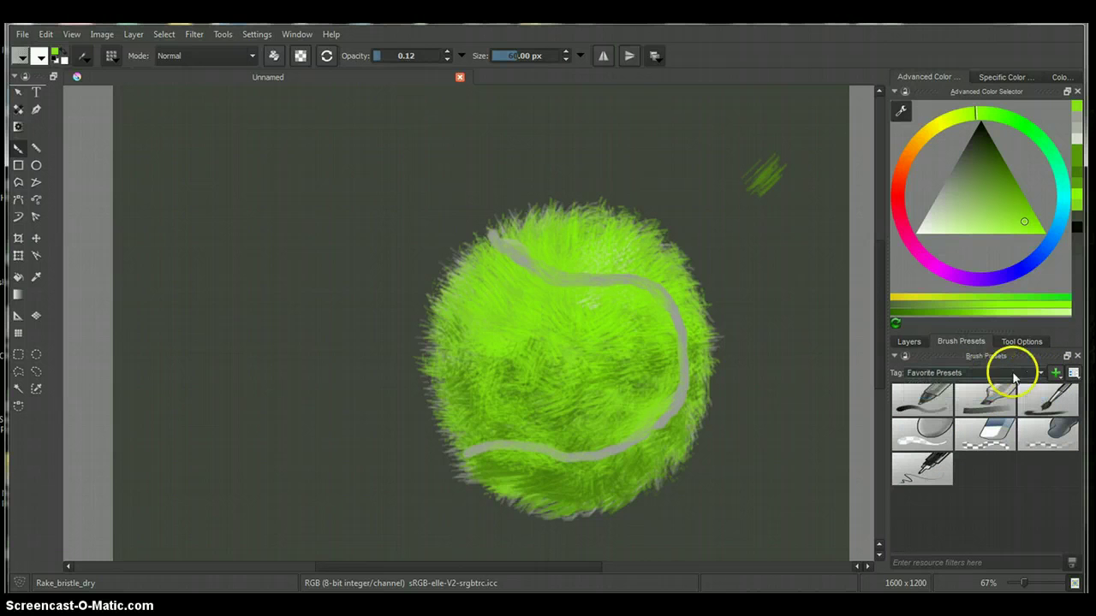
click(1039, 373)
click(962, 385)
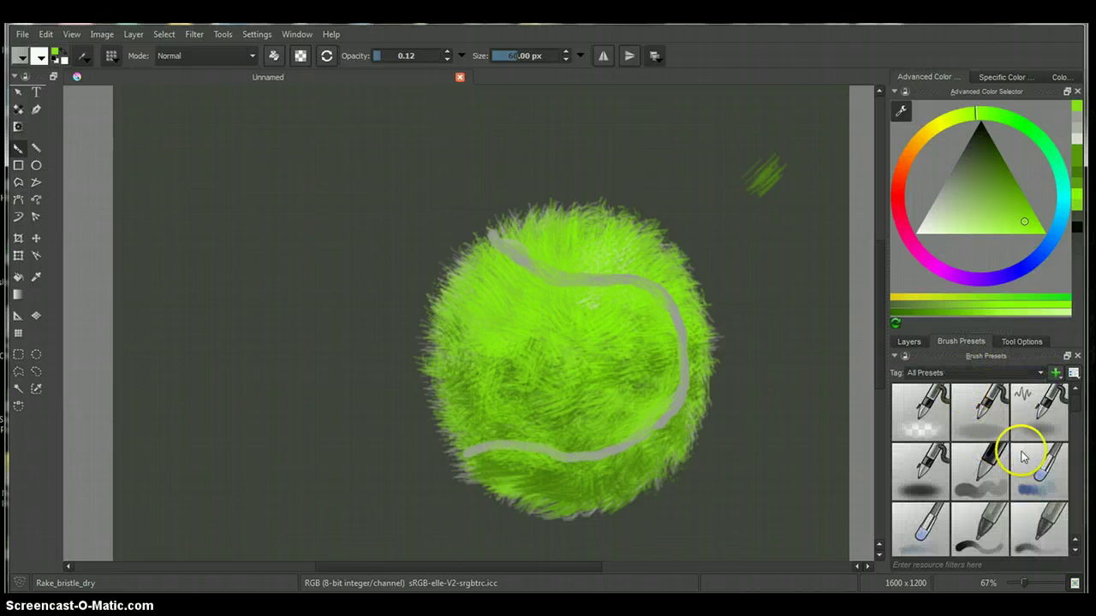
Select the Basic_mix brush and reduce its size to 18 px.
click(1049, 424)
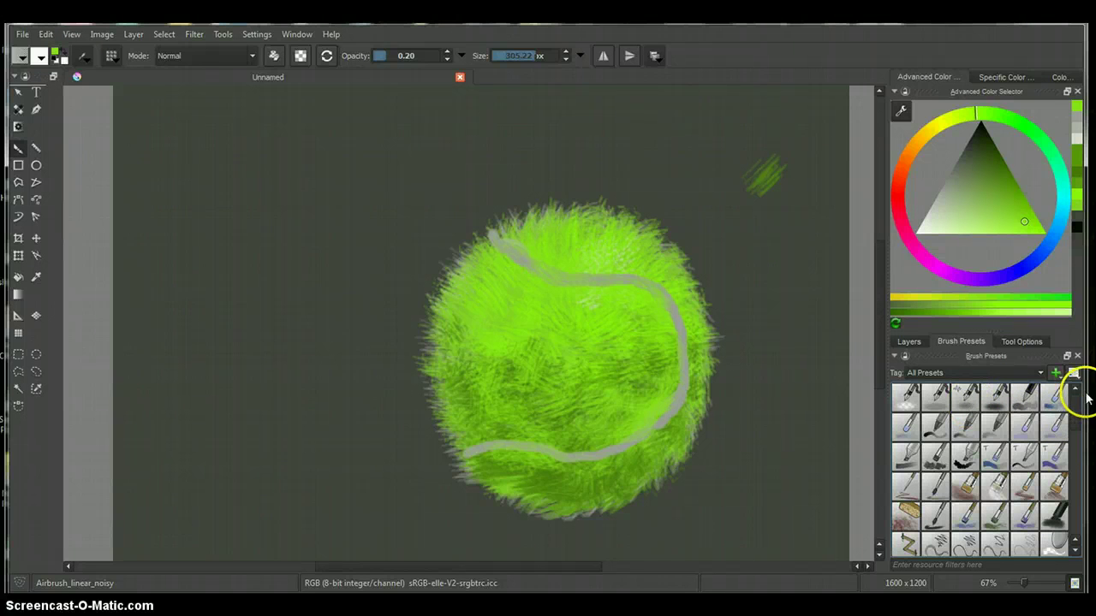
click(1058, 400)
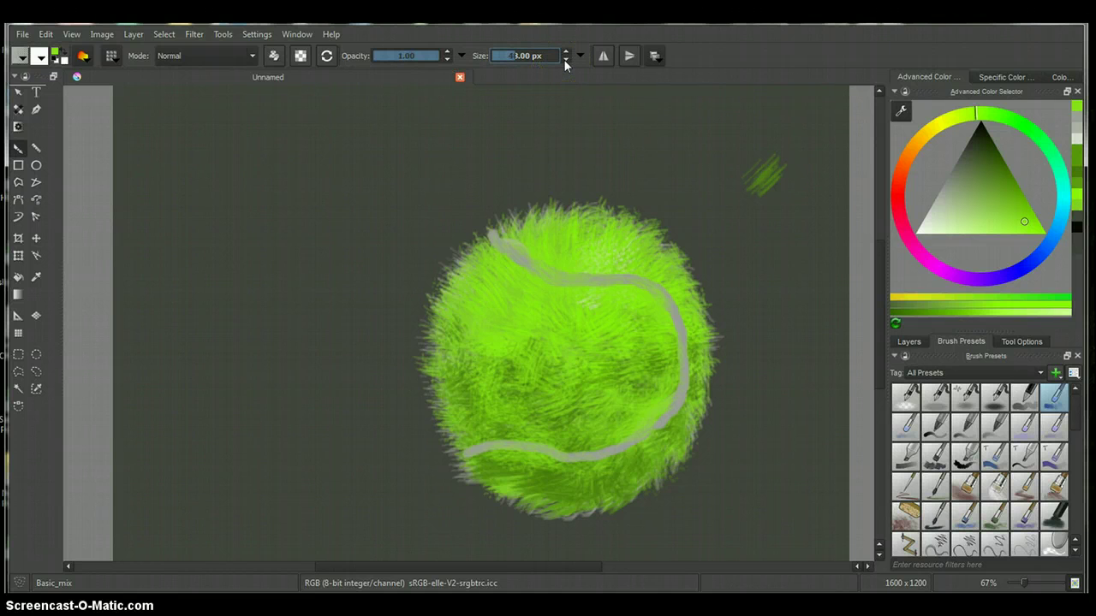
drag(564, 59, 550, 115)
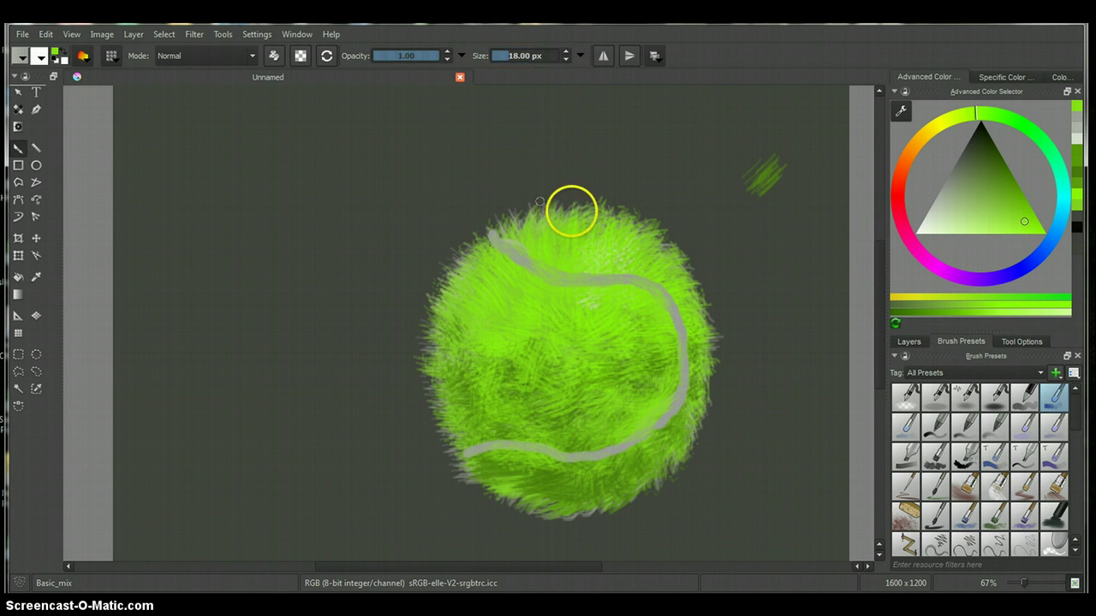
Pick a near-white colour and paint the seam's top-left end at 0.85 opacity.
click(937, 230)
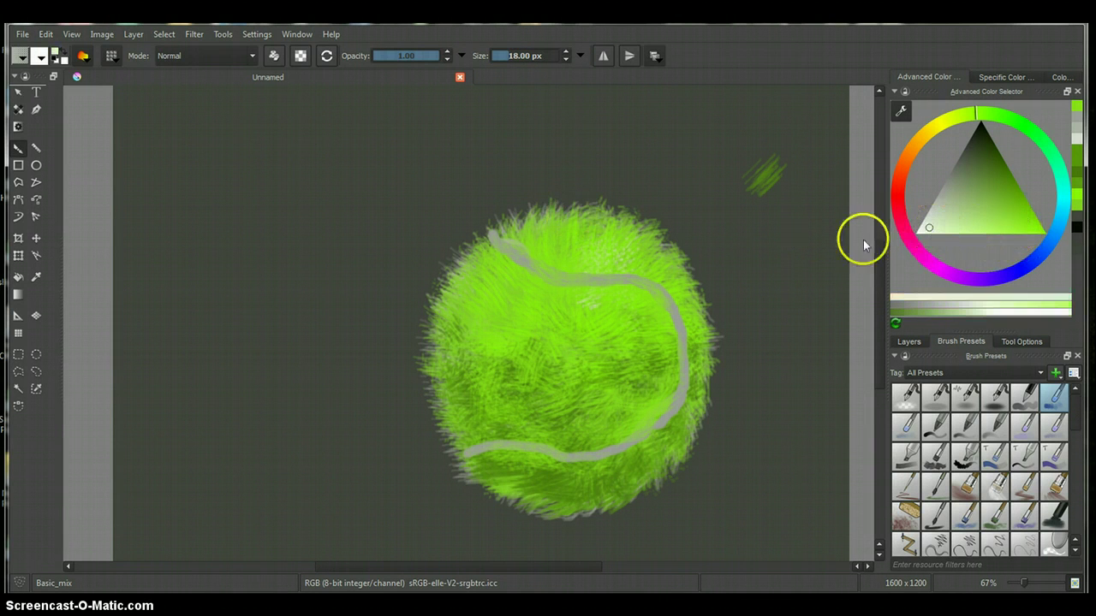
drag(511, 259, 516, 255)
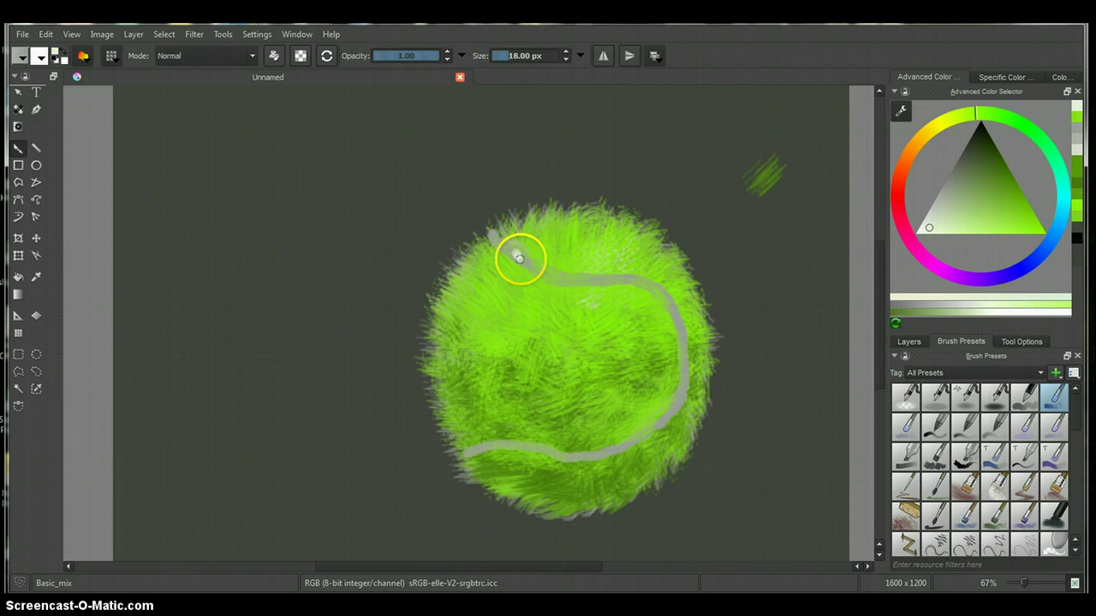
click(446, 59)
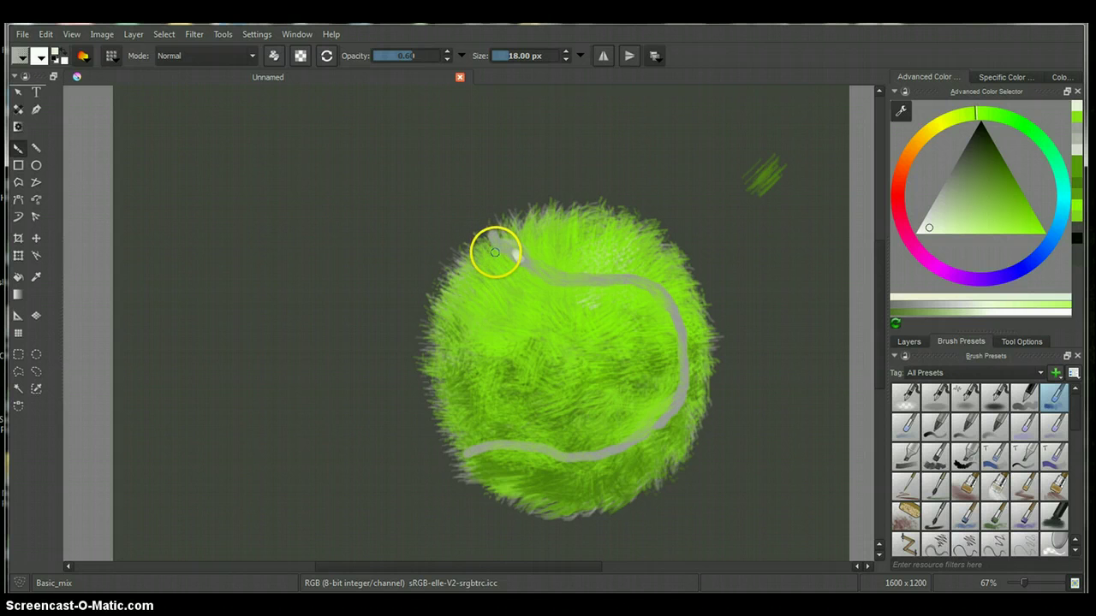
drag(497, 235, 530, 267)
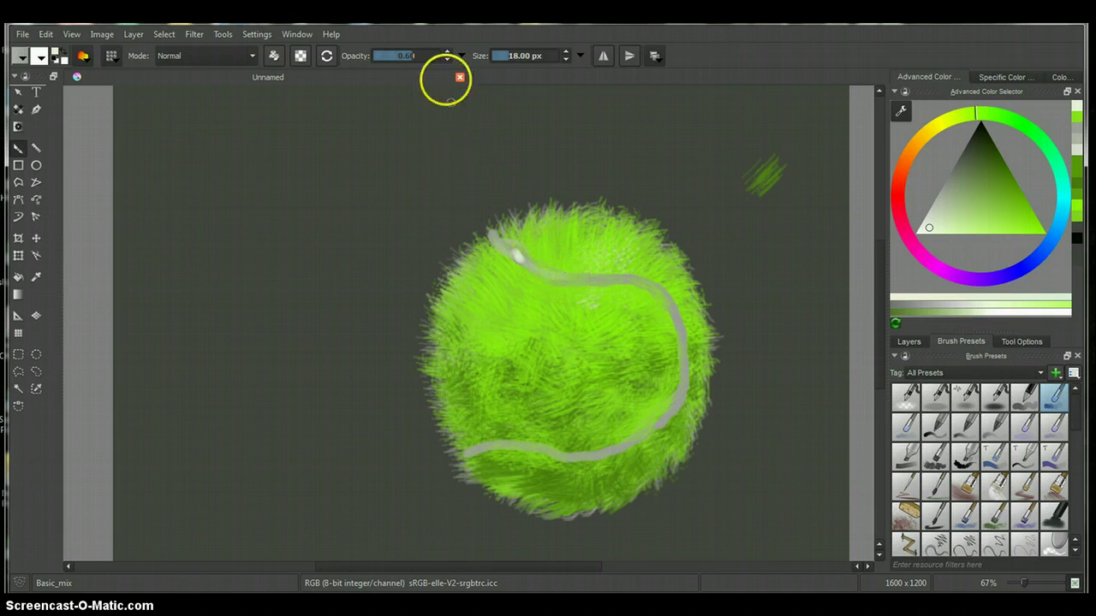
click(447, 53)
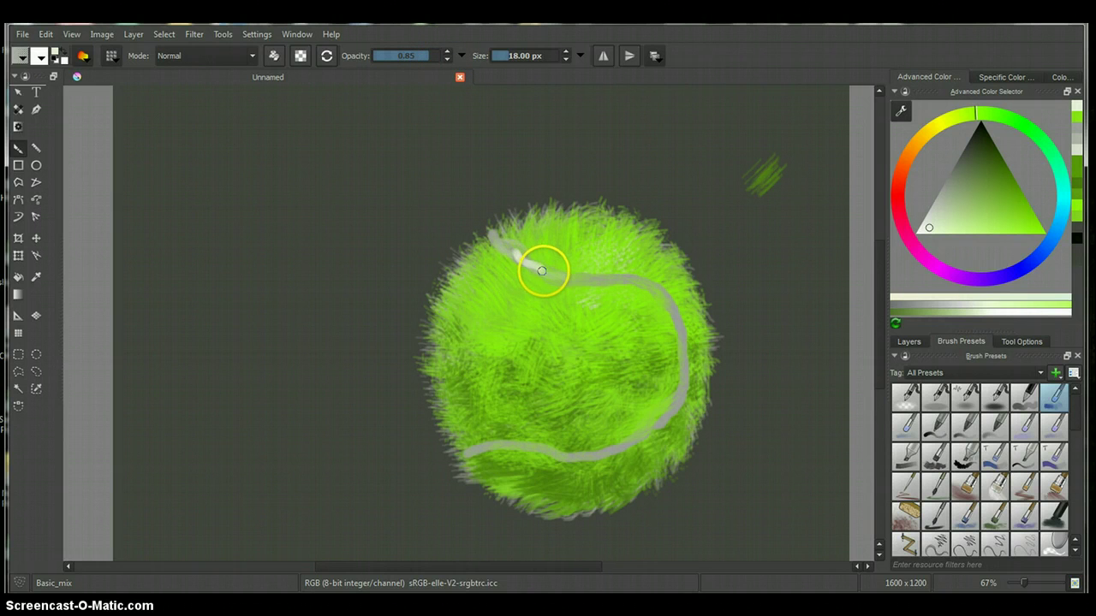
Extend the white highlight along the seam and its lower part with a 12 px brush.
mouse_move(541, 270)
mouse_down()
mouse_move(639, 282)
mouse_move(690, 316)
mouse_move(677, 318)
mouse_move(677, 296)
mouse_move(665, 295)
mouse_up()
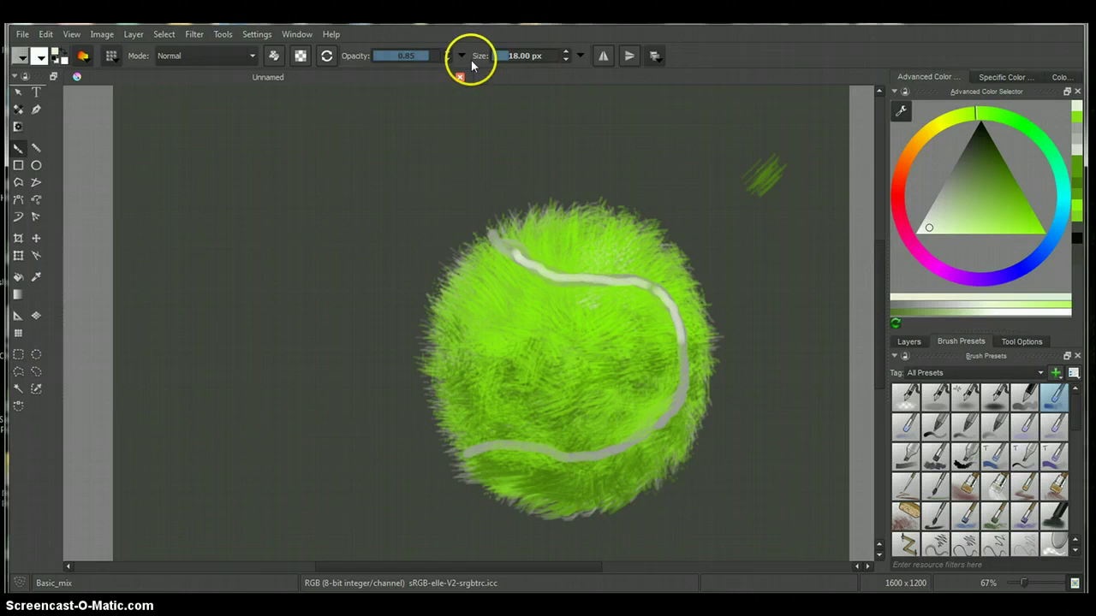
click(564, 62)
click(565, 62)
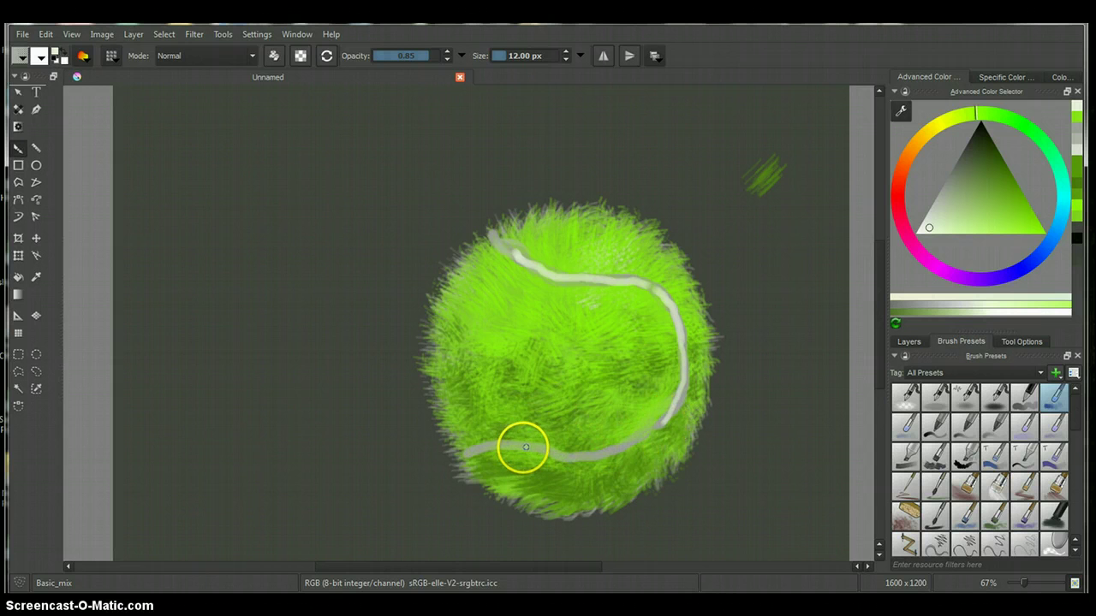
drag(518, 446, 465, 455)
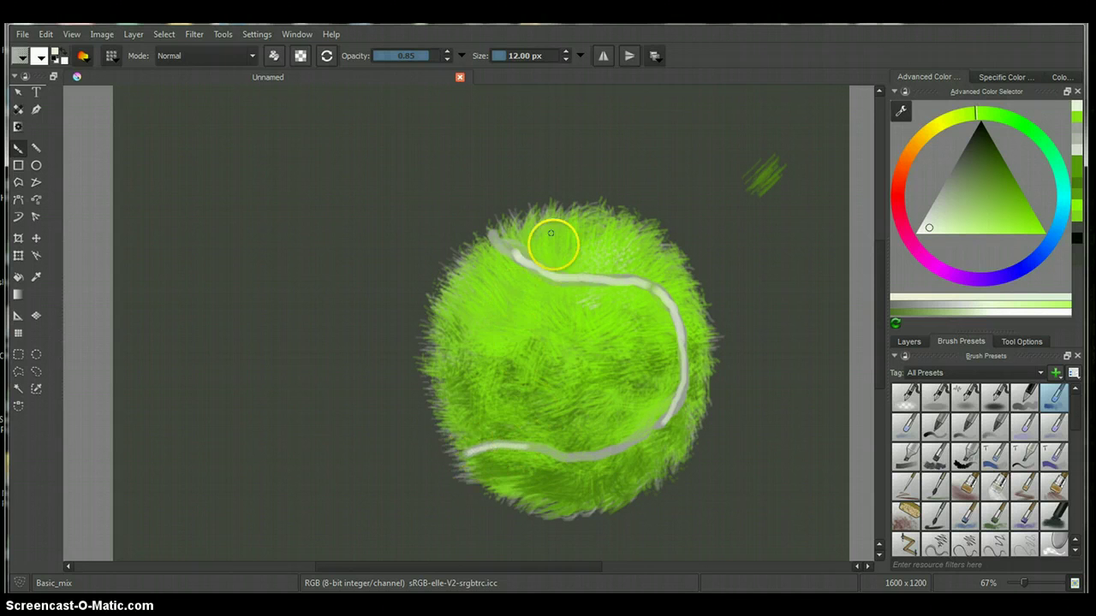
mouse_move(532, 235)
mouse_down()
mouse_move(516, 258)
mouse_move(493, 237)
mouse_up()
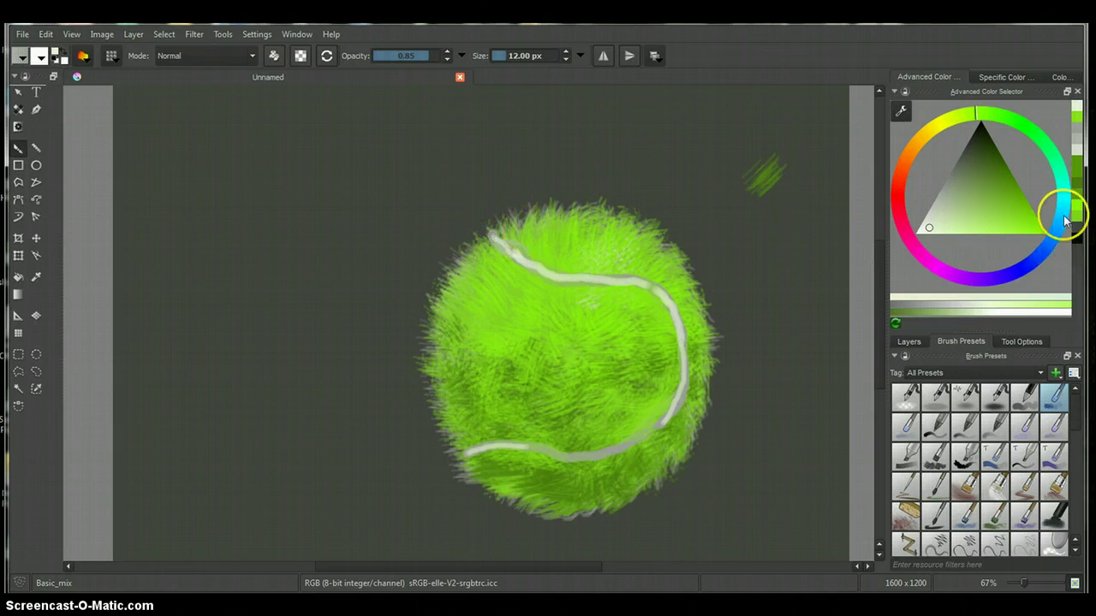
Pick a paler colour and repaint the seam from the top-left down the right side.
drag(931, 224, 937, 208)
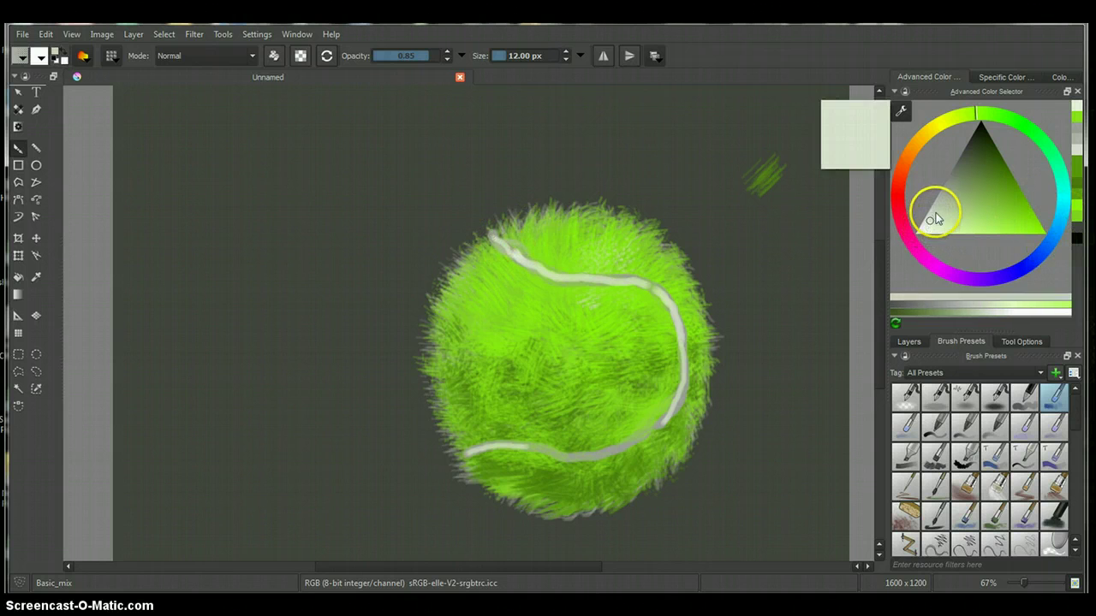
mouse_move(524, 268)
mouse_down()
mouse_move(499, 239)
mouse_move(559, 278)
mouse_move(656, 287)
mouse_move(647, 285)
mouse_move(684, 348)
mouse_move(684, 382)
mouse_move(676, 417)
mouse_up()
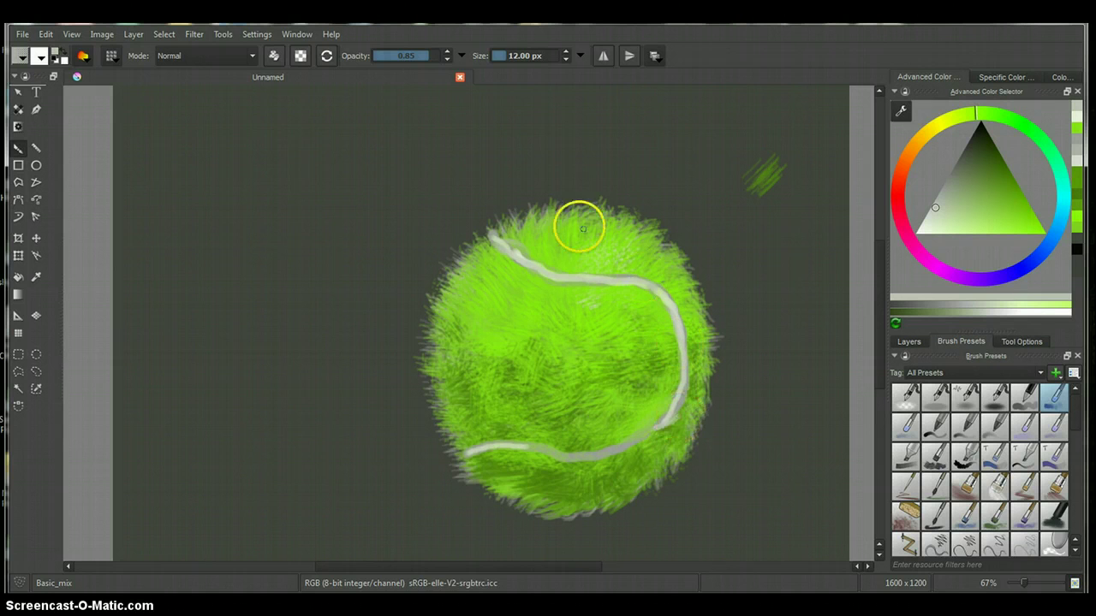
click(44, 34)
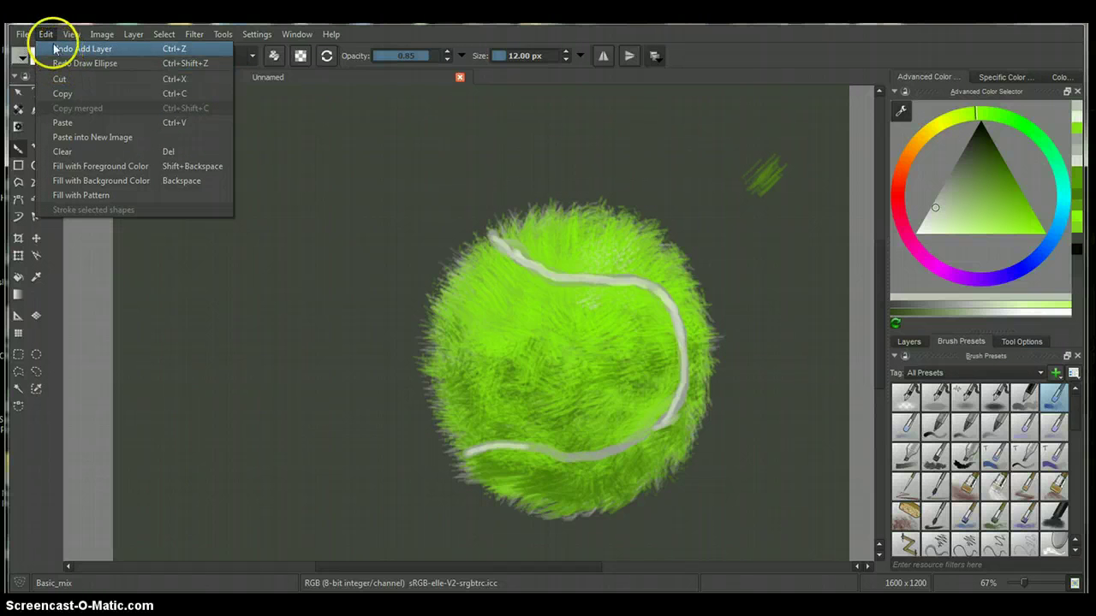
Undo the latest added layer with Edit > Undo Add Layer.
click(45, 34)
click(48, 36)
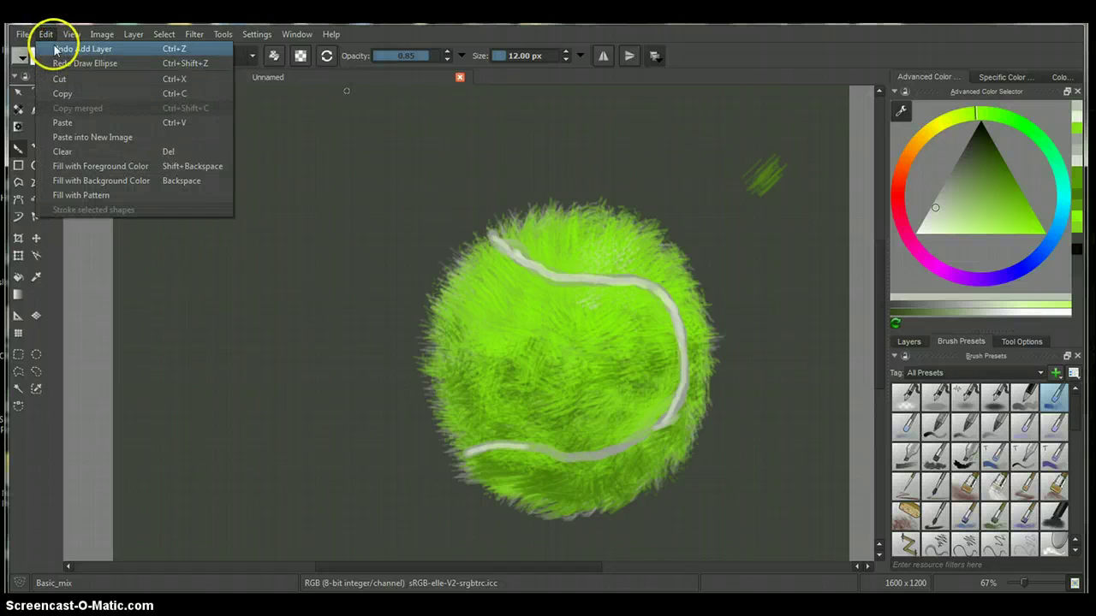
click(56, 51)
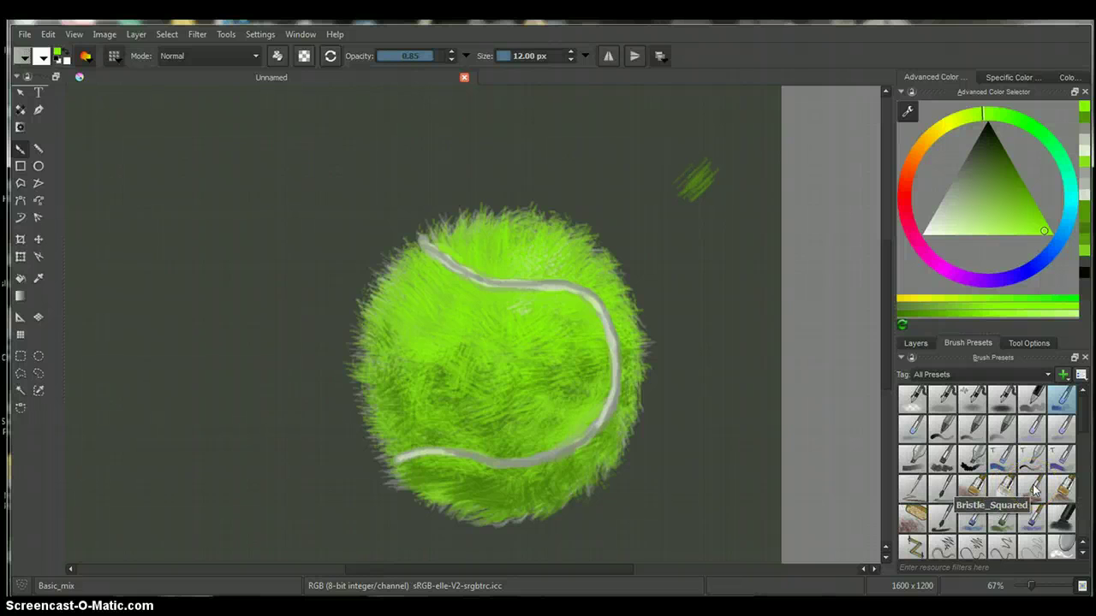
Select the Bristle_Special_Blender brush at 7 px, with horizontal mirroring left off.
click(1001, 489)
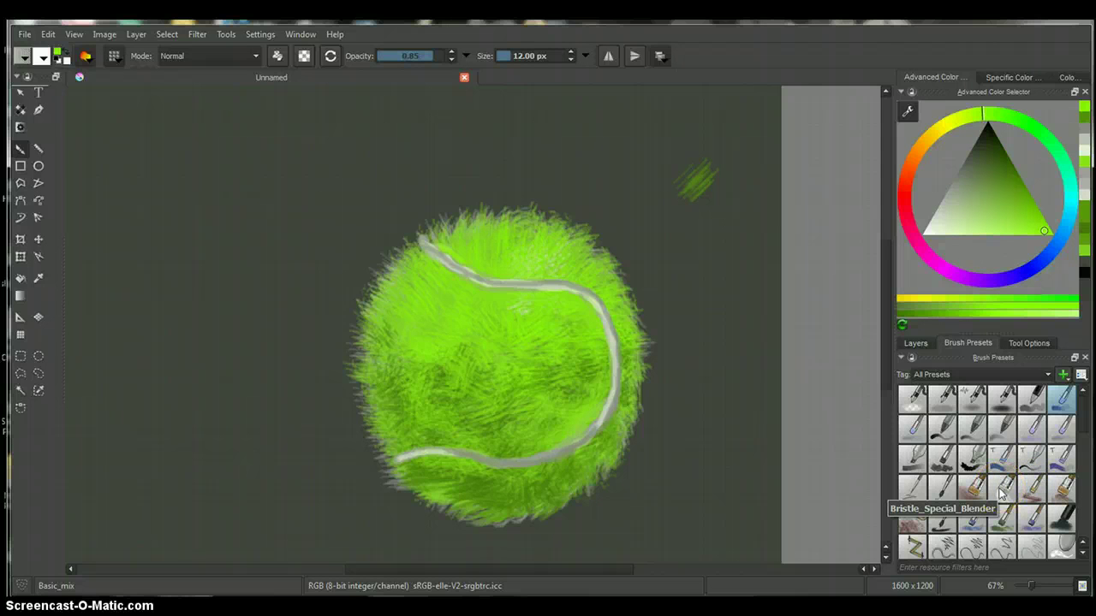
click(1002, 492)
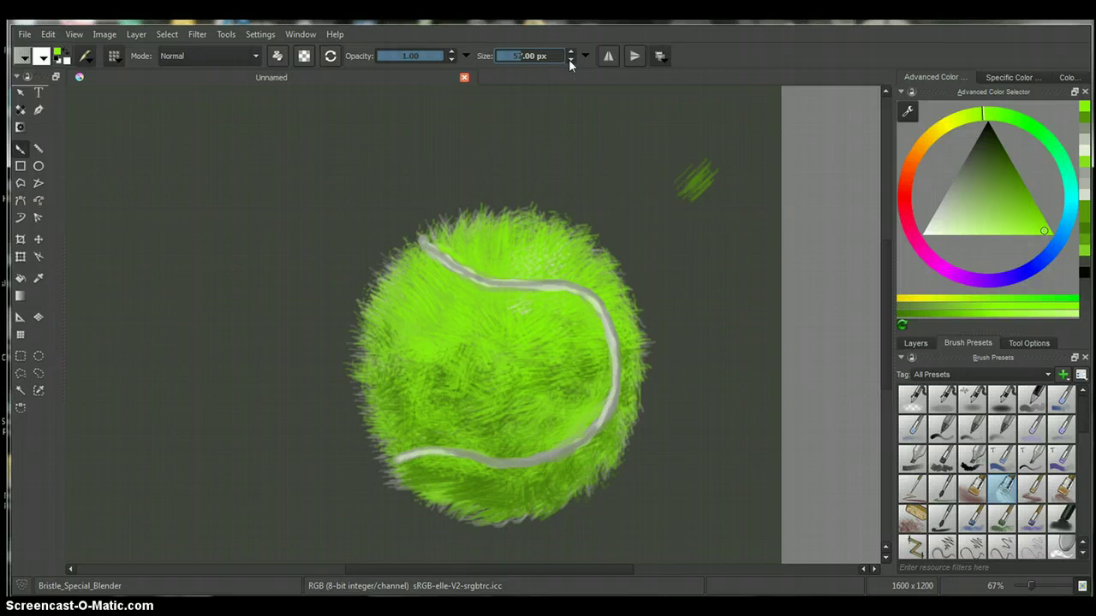
scroll(569, 60, down, 4)
scroll(568, 59, down, 7)
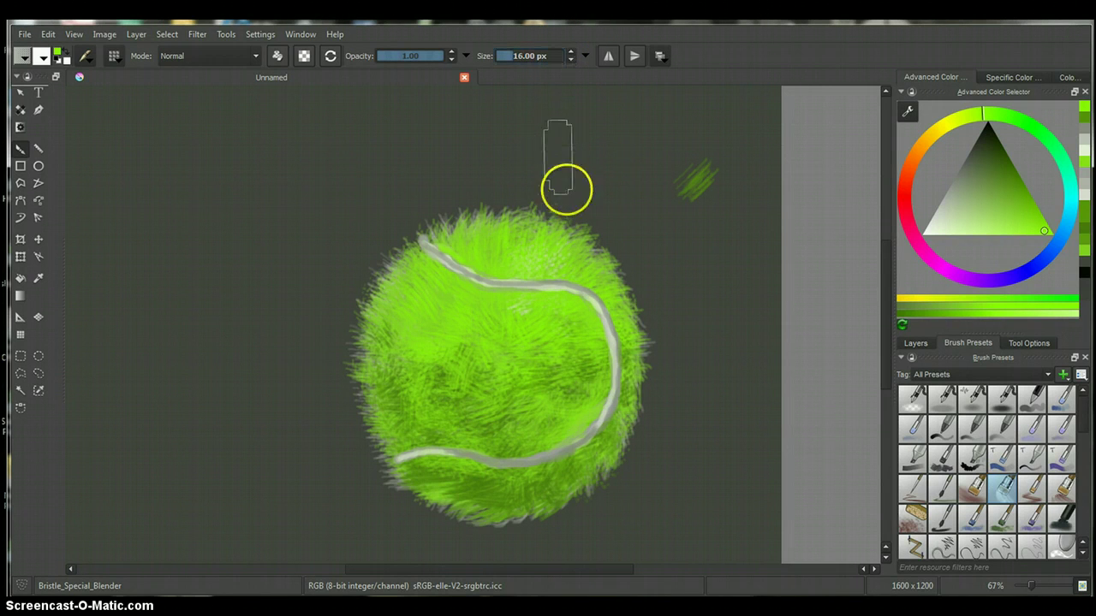
click(634, 58)
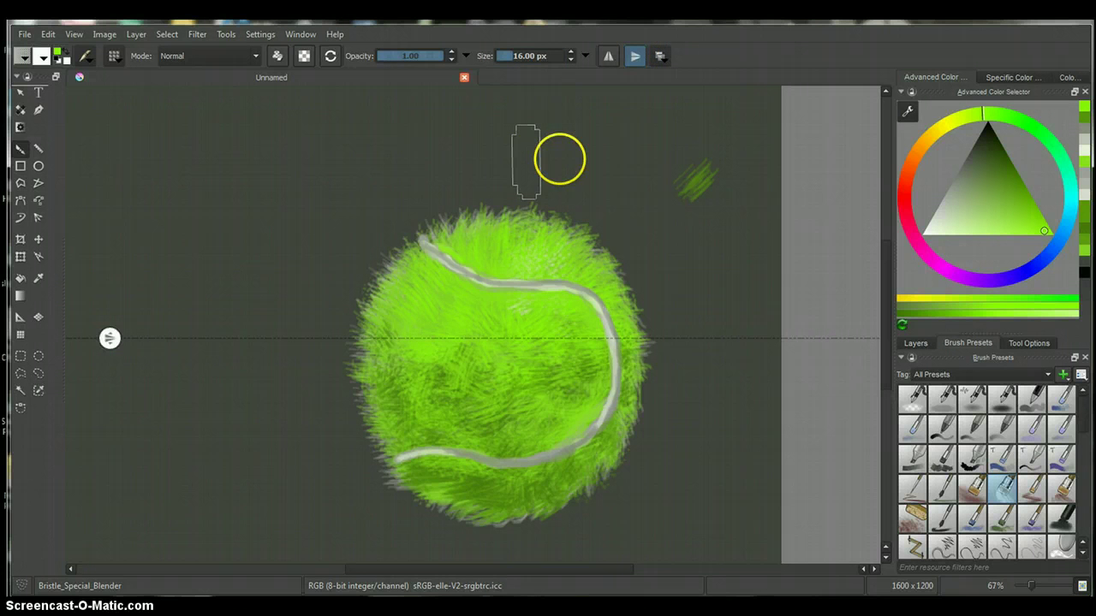
click(634, 64)
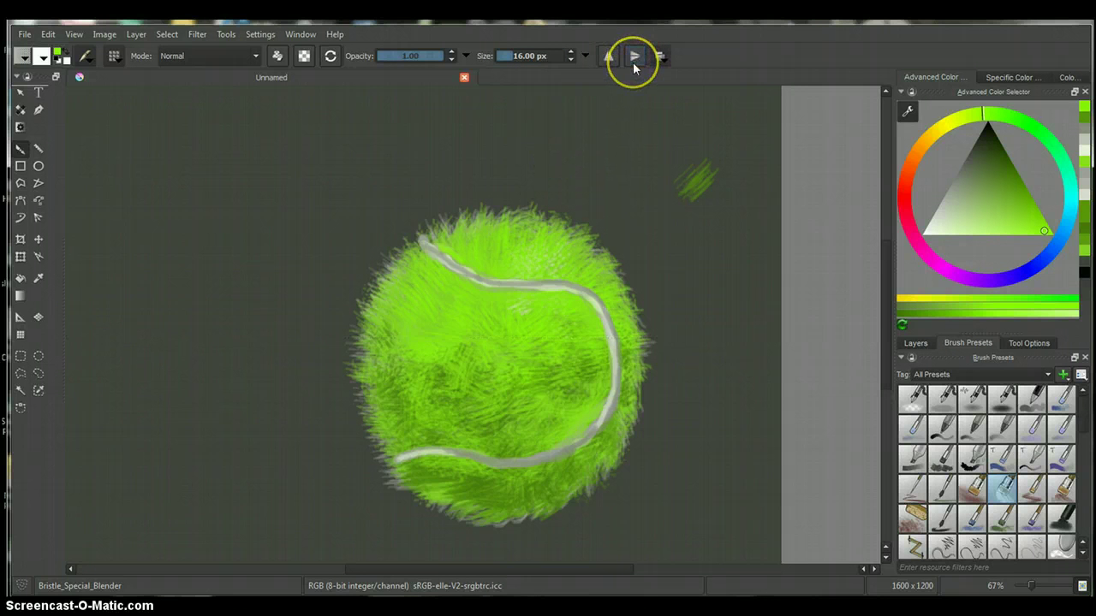
click(571, 60)
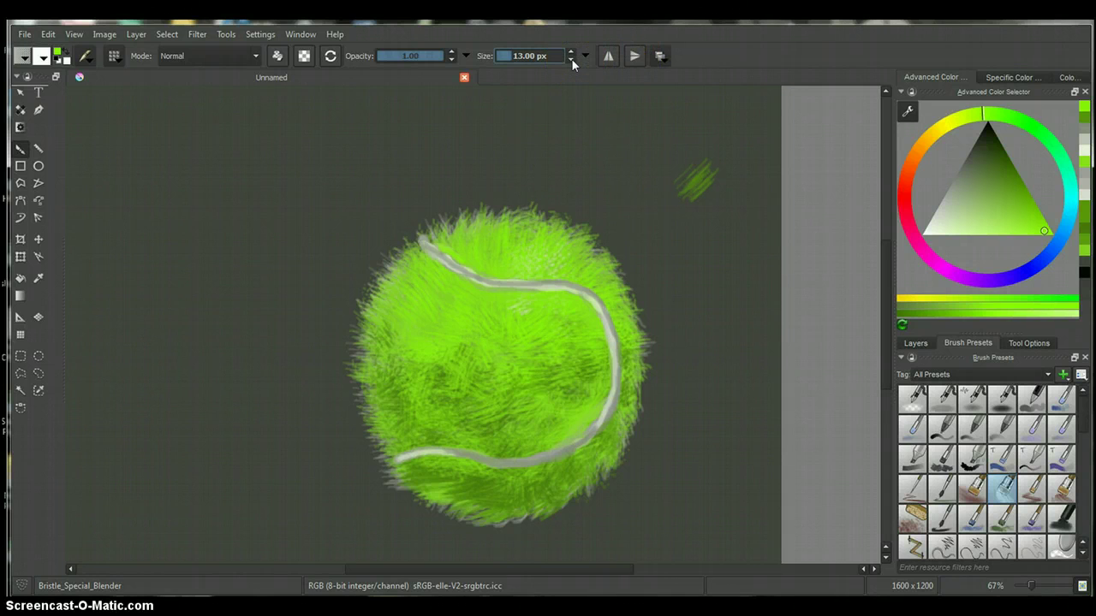
click(571, 58)
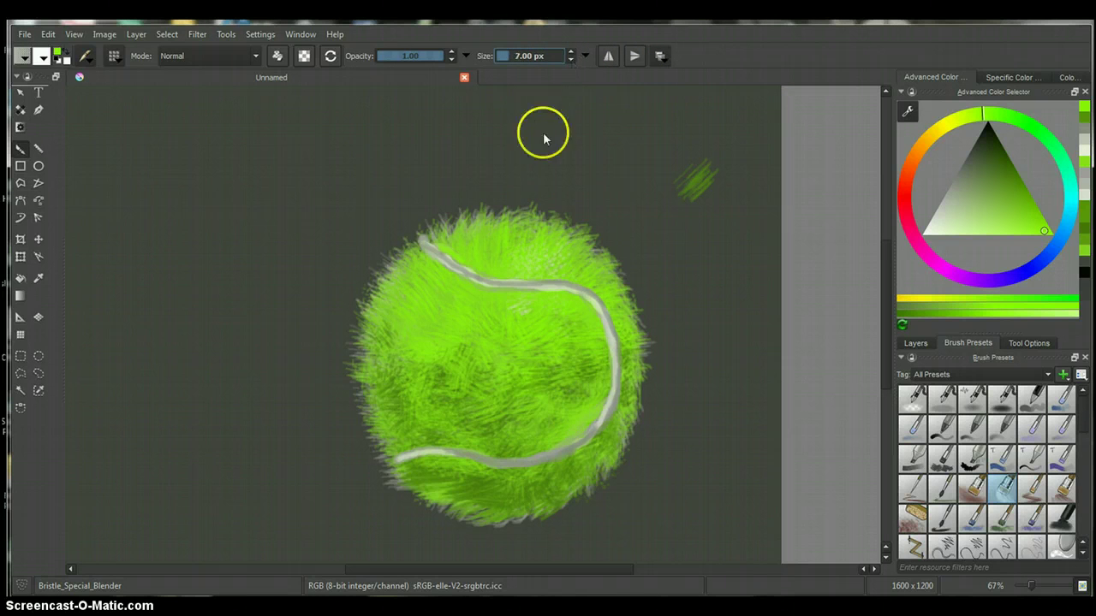
Revert the last blending stroke with Edit > Undo Freehand Brush Stroke.
click(49, 35)
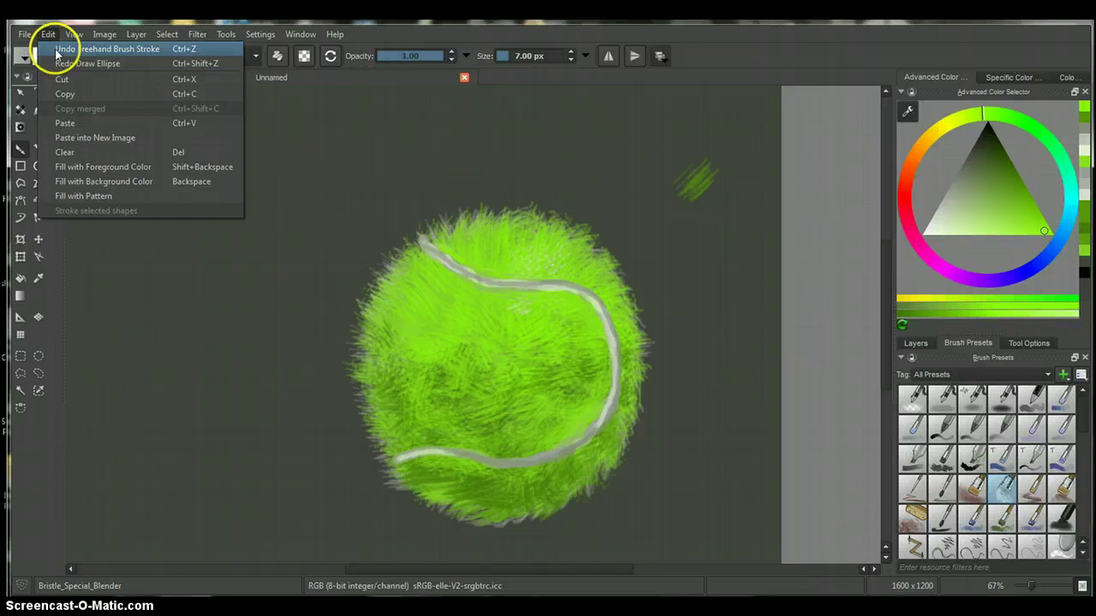
click(60, 48)
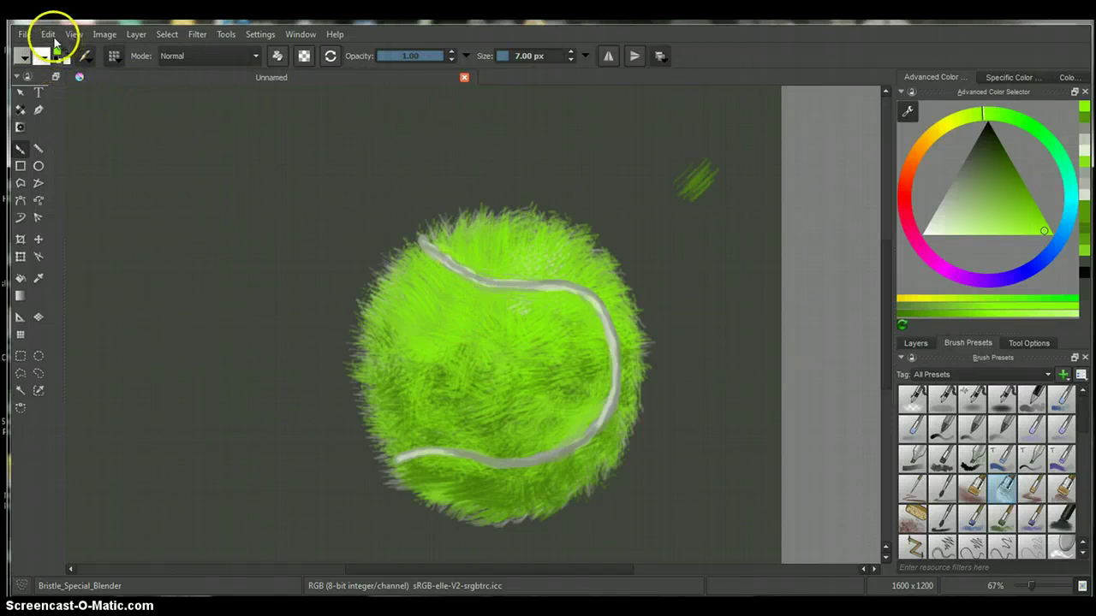
click(48, 35)
click(61, 53)
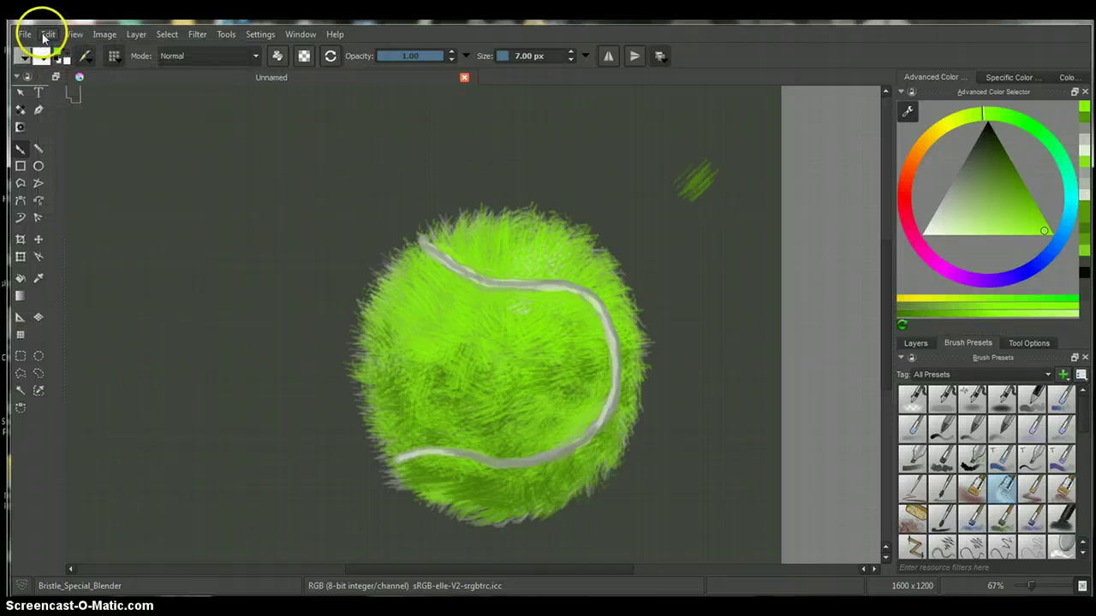
click(44, 32)
click(66, 53)
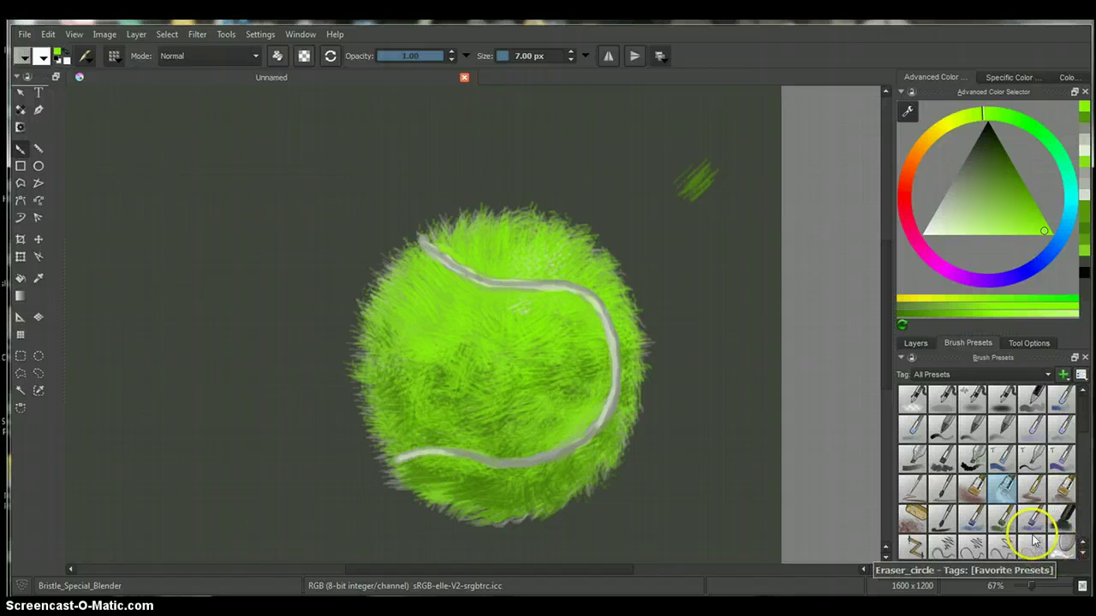
Try a Bristles_mix stroke along the seam, then undo it.
click(976, 528)
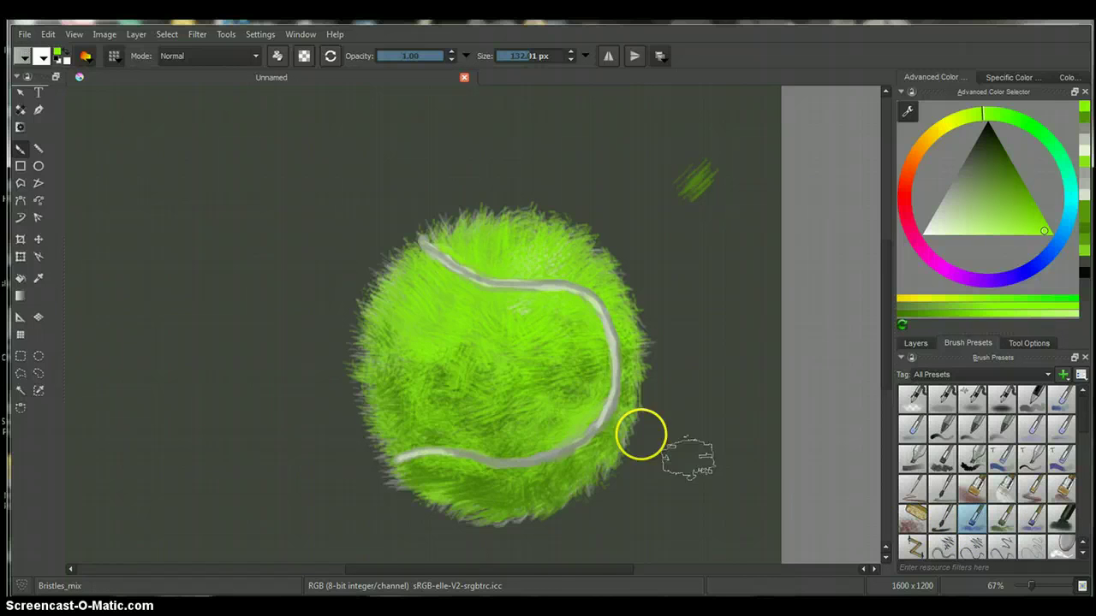
mouse_move(605, 407)
mouse_down()
mouse_move(606, 339)
mouse_move(585, 298)
mouse_move(451, 284)
mouse_move(504, 303)
mouse_move(525, 338)
mouse_up()
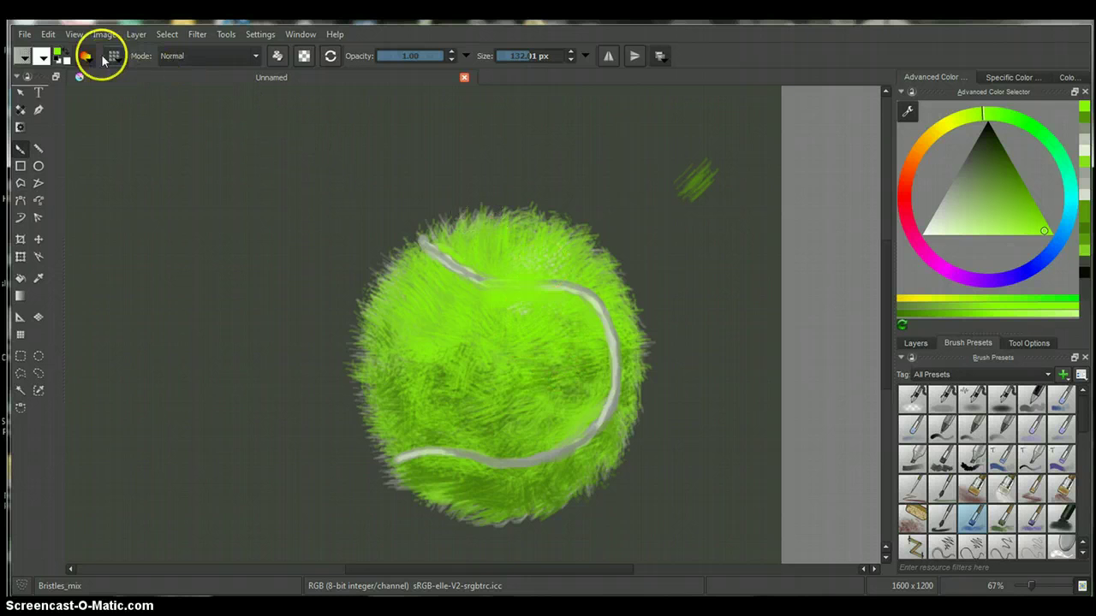
click(49, 34)
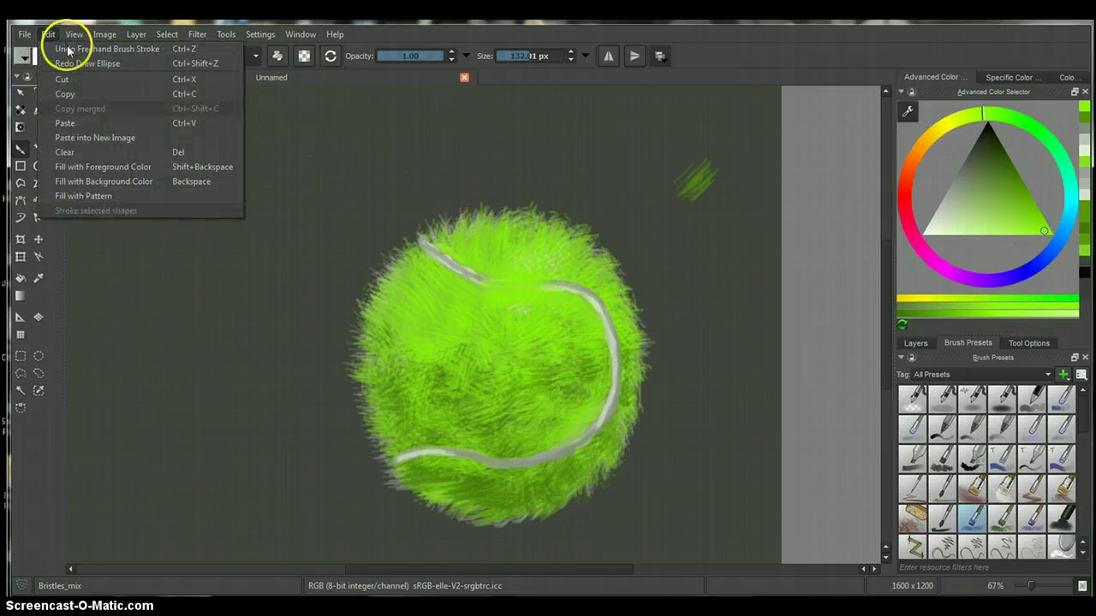
click(58, 47)
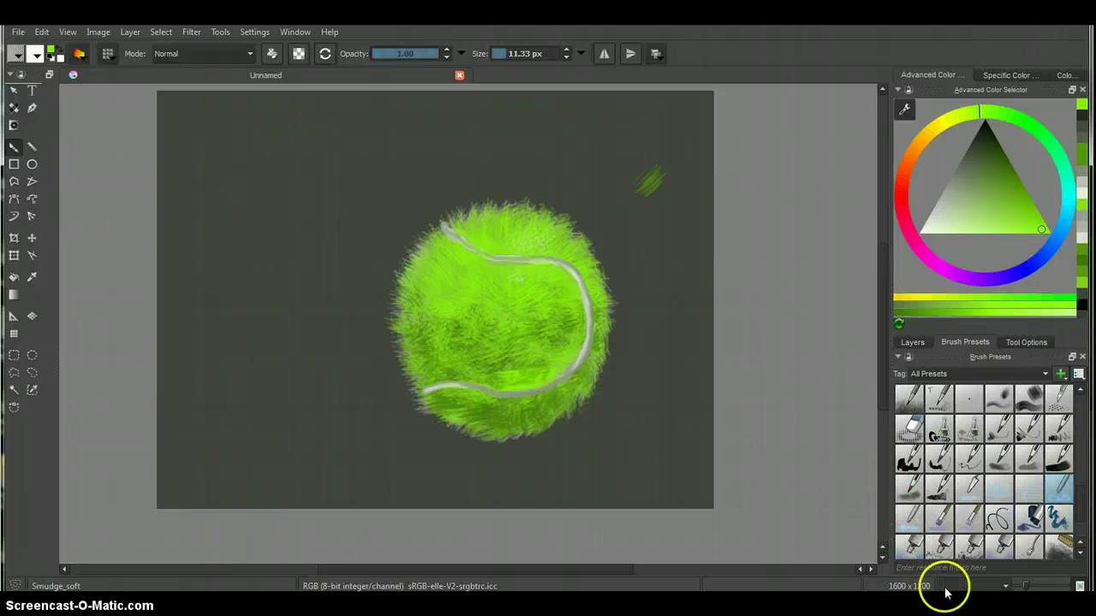
Add a new shadow layer (Layer 8) and choose the Sparkle_wet brush.
click(913, 342)
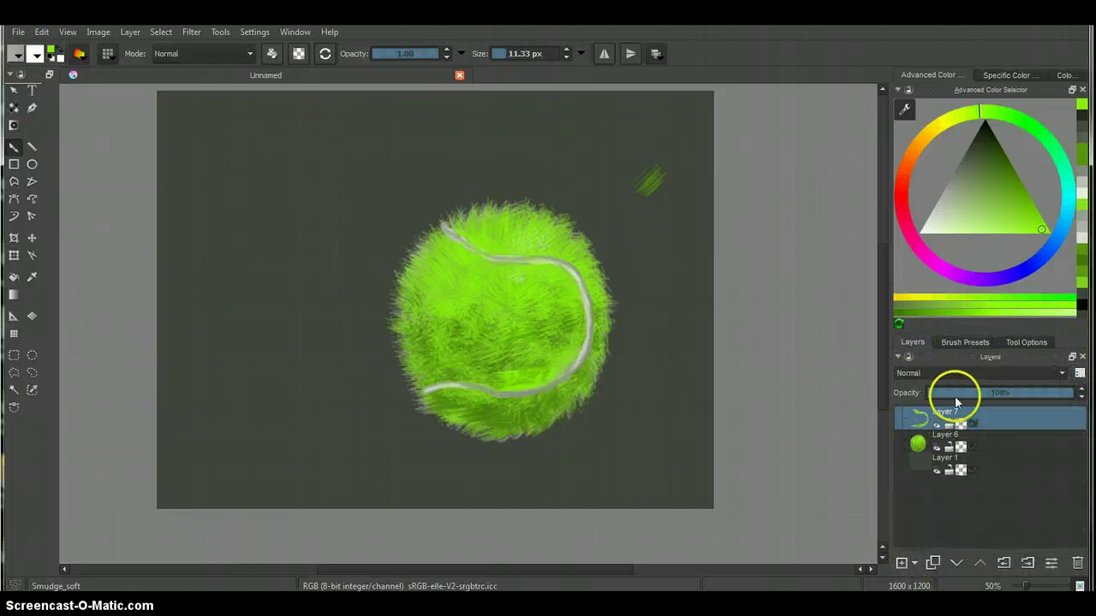
click(900, 562)
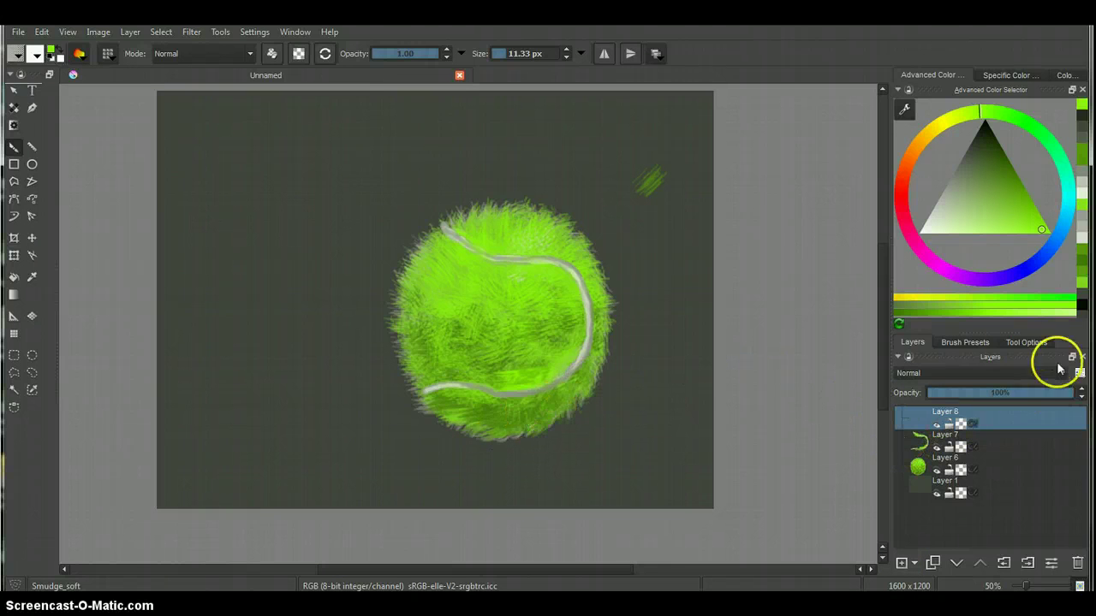
click(956, 344)
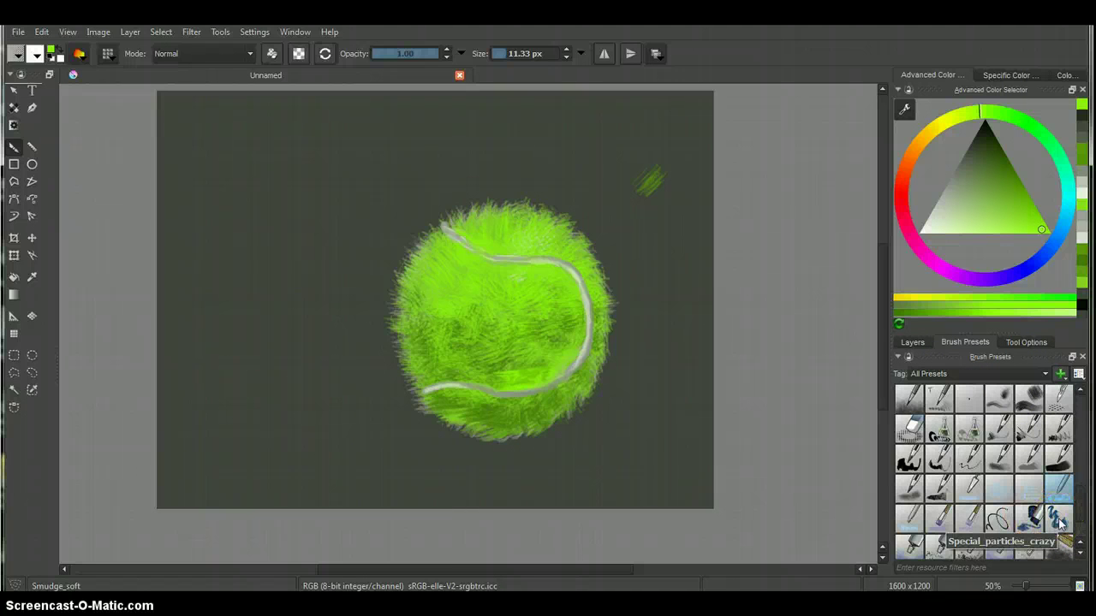
click(958, 519)
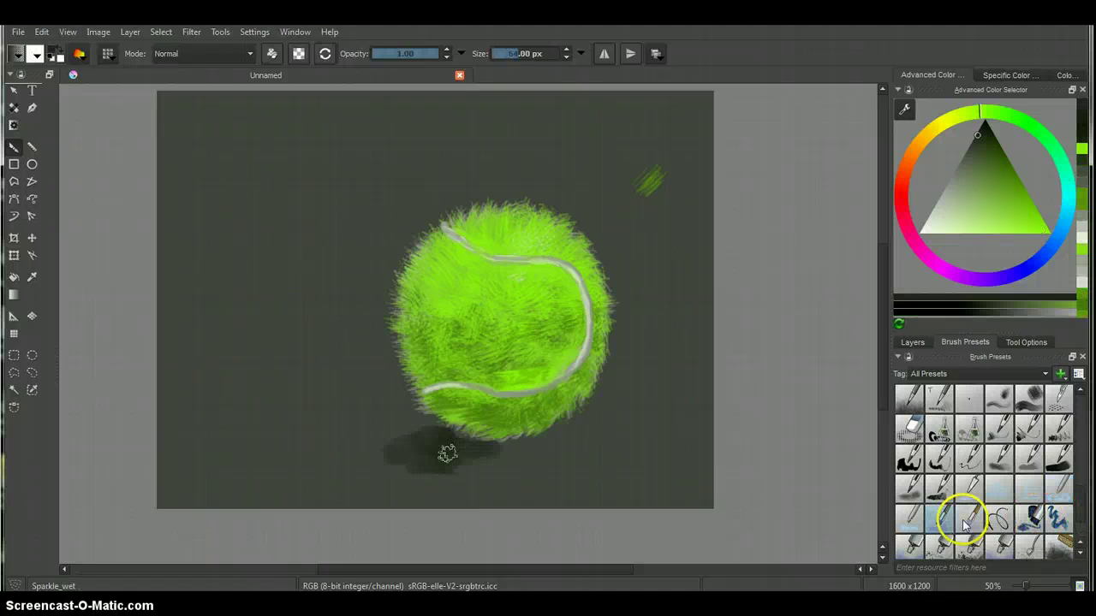